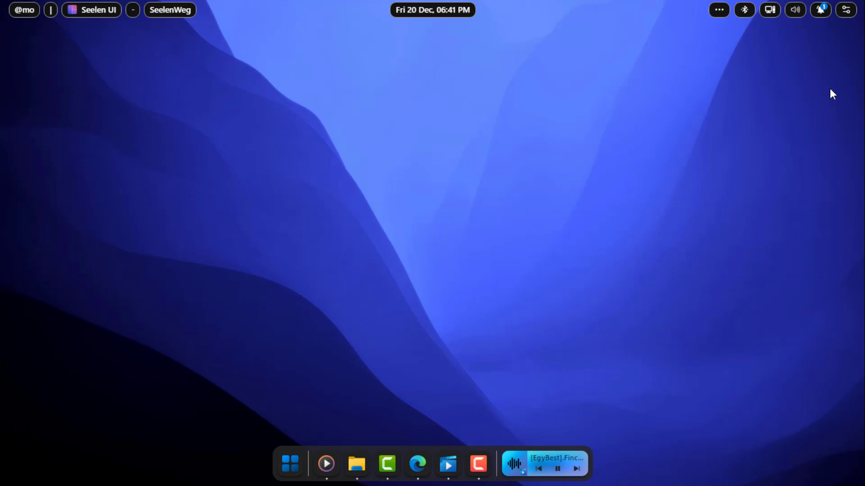
Look over the quick settings with master volume and power options, and the notifications list in the Seelen toolbar
{"action": "left_click", "coordinate": [842, 15]}
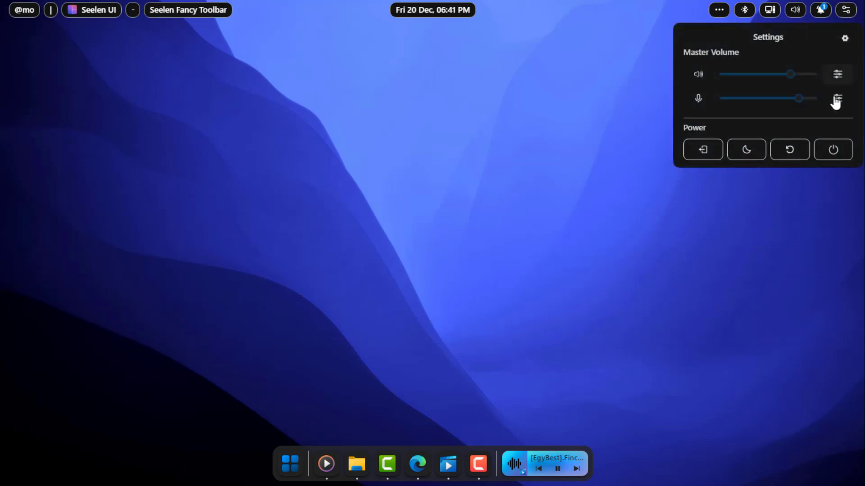
{"action": "left_click", "coordinate": [661, 53]}
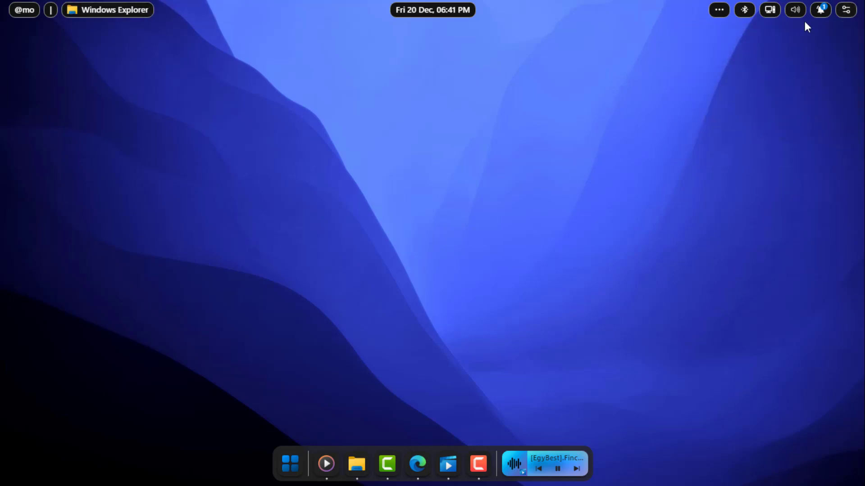
{"action": "left_click", "coordinate": [821, 10]}
{"action": "left_click", "coordinate": [821, 10]}
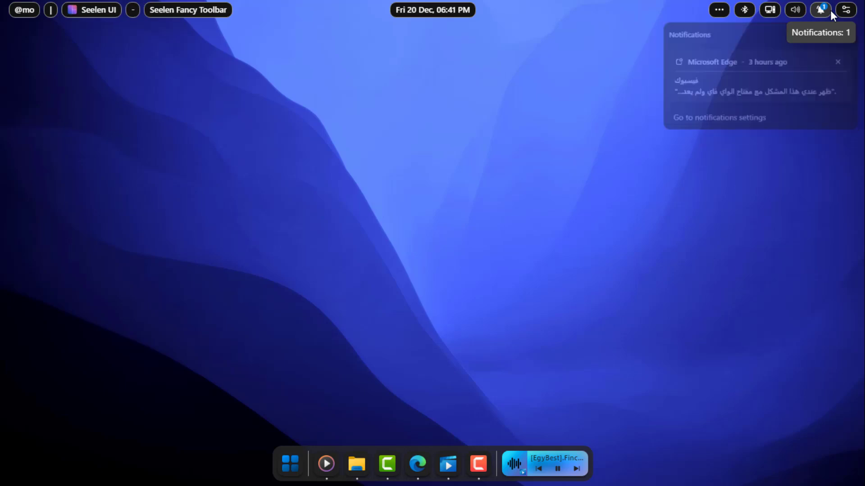
Pause the Finch movie through the media players in the toolbar's volume controls
{"action": "left_click", "coordinate": [795, 10]}
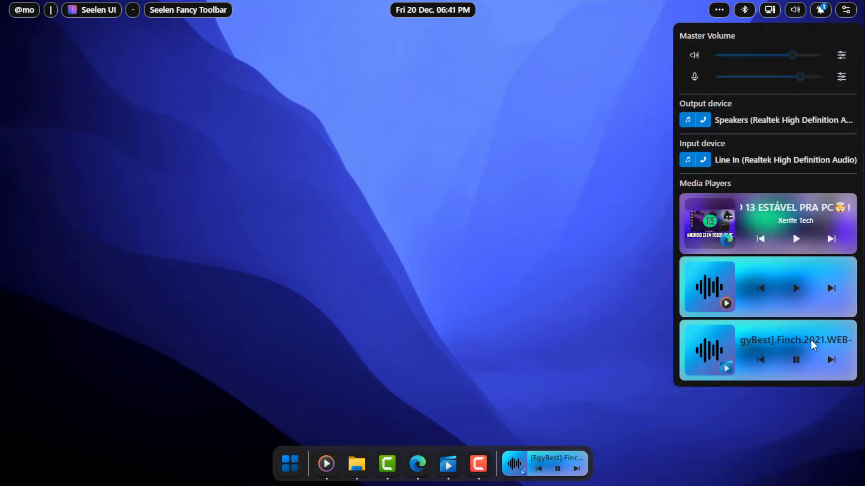
{"action": "left_click", "coordinate": [793, 360]}
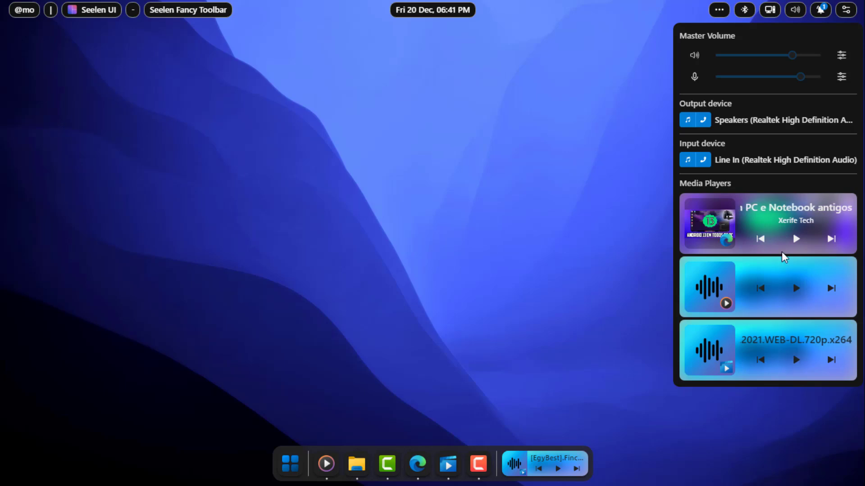
{"action": "left_click", "coordinate": [791, 10]}
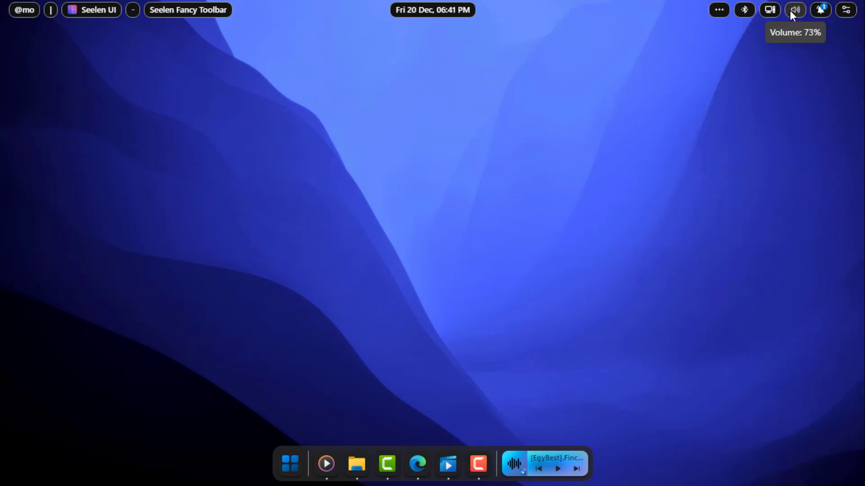
View the system tray apps and browse the toolbar calendar two months ahead and back to the current month
{"action": "left_click", "coordinate": [716, 9]}
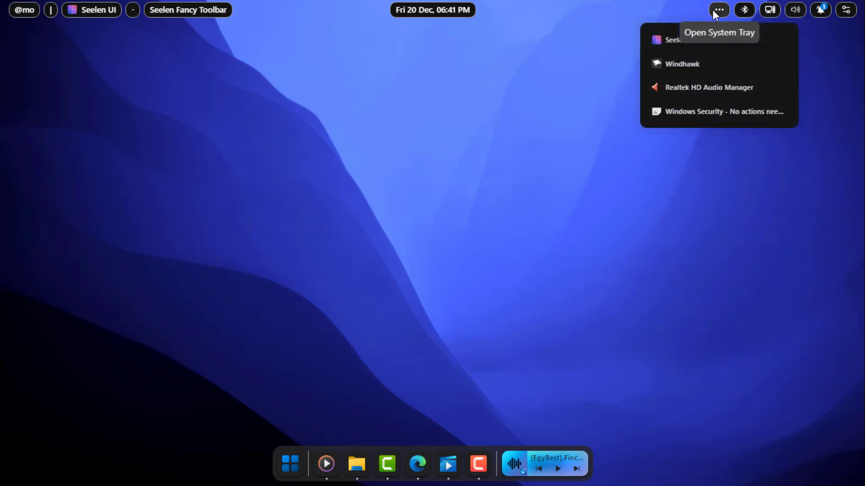
{"action": "left_click", "coordinate": [496, 67]}
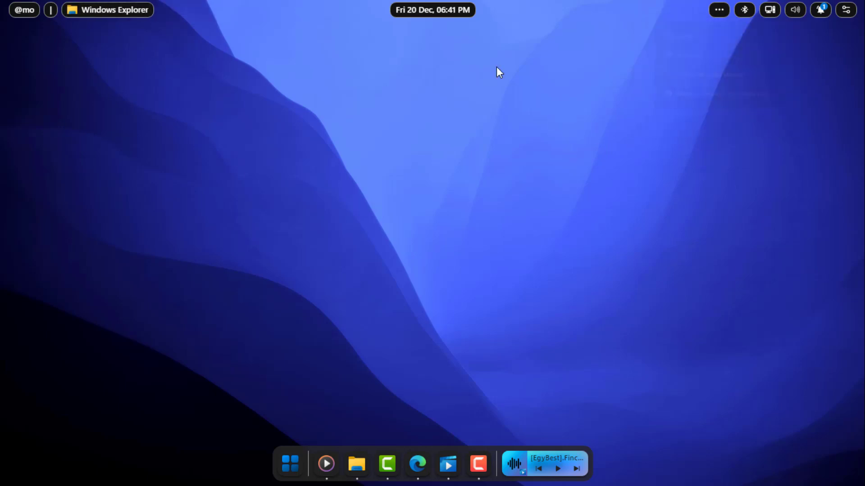
{"action": "left_click", "coordinate": [431, 9]}
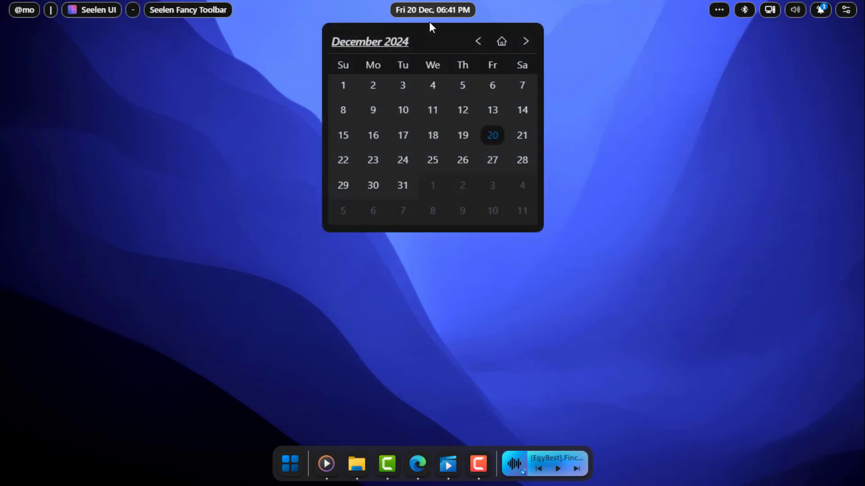
{"action": "left_click", "coordinate": [526, 41]}
{"action": "left_click", "coordinate": [528, 41]}
{"action": "left_click", "coordinate": [503, 42]}
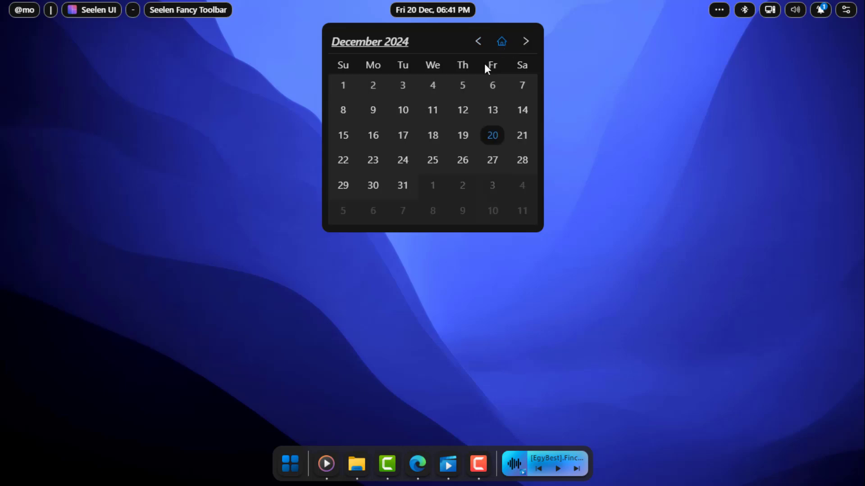
{"action": "left_click", "coordinate": [272, 171]}
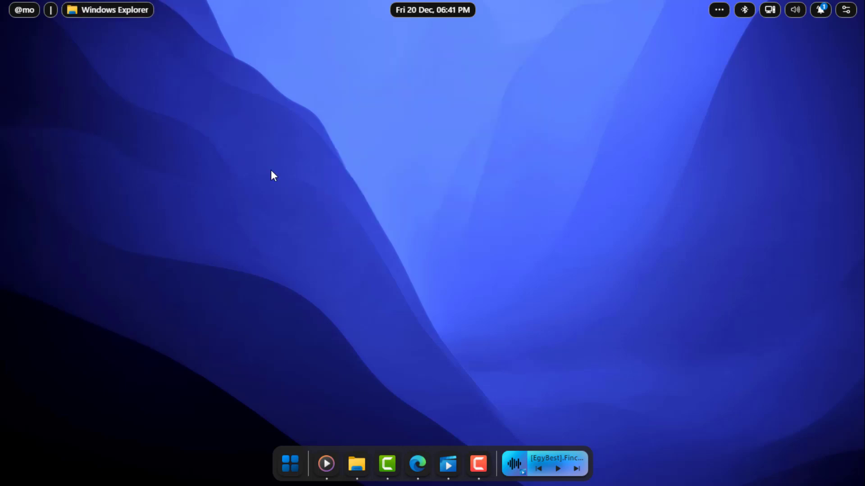
Open the start launcher from the dock and dismiss it
{"action": "left_click", "coordinate": [284, 465]}
{"action": "left_click", "coordinate": [164, 365]}
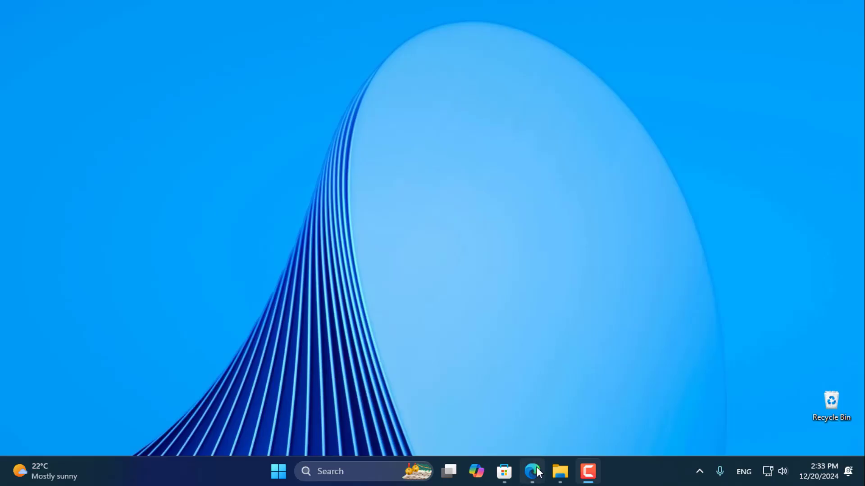
Switch to Microsoft Edge and search Google for "seelen ui"
{"action": "left_click", "coordinate": [532, 471]}
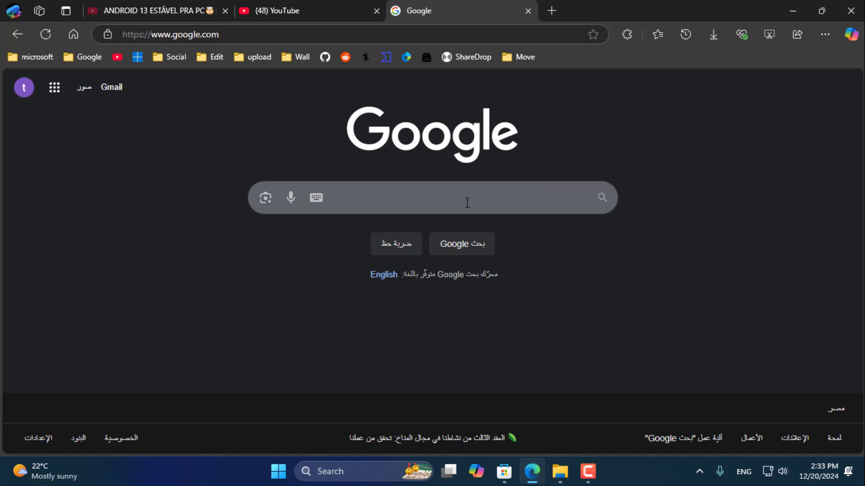
{"action": "left_click", "coordinate": [444, 202]}
{"action": "type", "text": "seelen ui"}
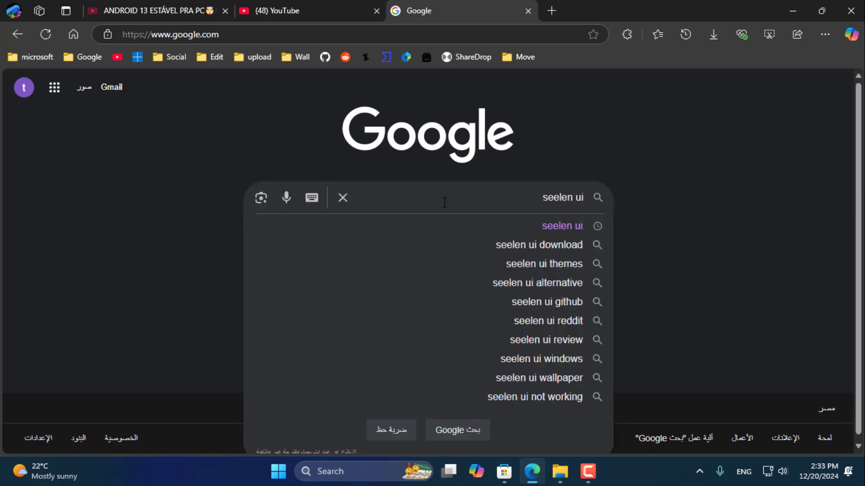
{"action": "left_click", "coordinate": [556, 229]}
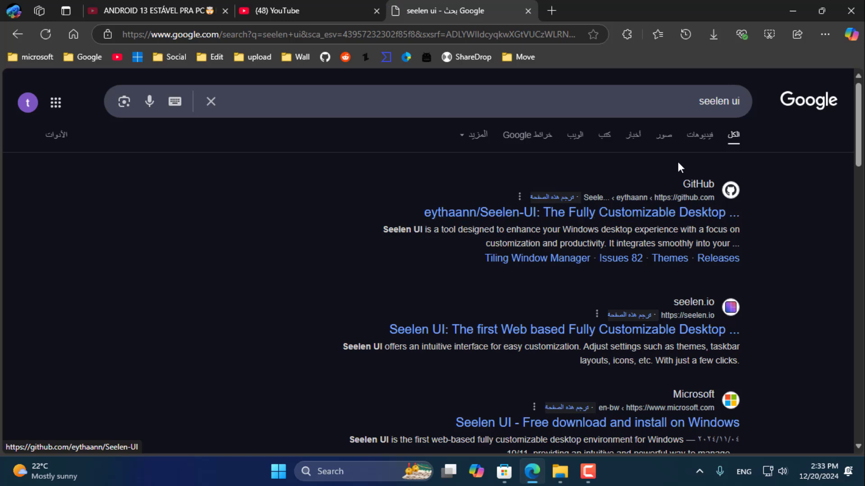
Find "seelen ui" in the Microsoft Store, view the Seelen UI app page, and close the store without installing
{"action": "left_click", "coordinate": [508, 476]}
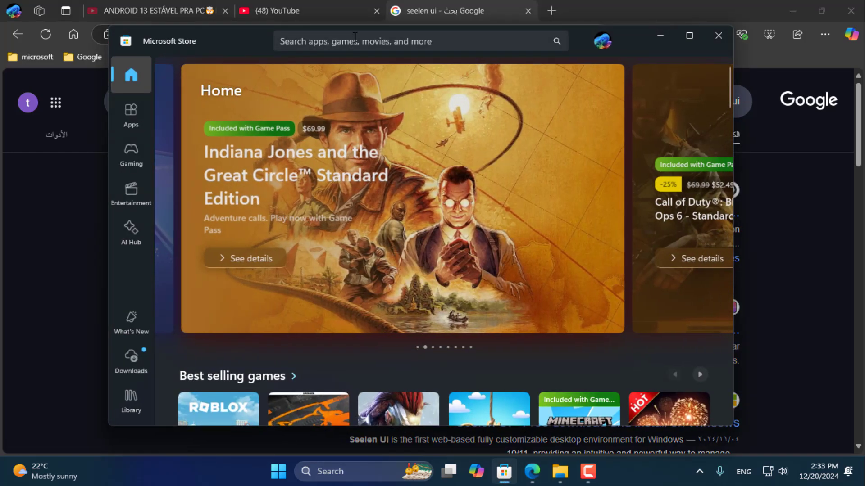
{"action": "left_click", "coordinate": [344, 50]}
{"action": "type", "text": "seelen ui"}
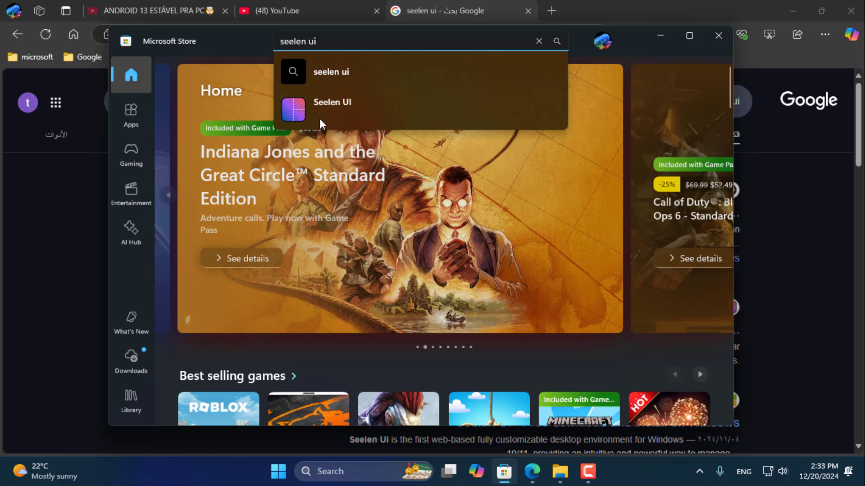
{"action": "left_click", "coordinate": [351, 117]}
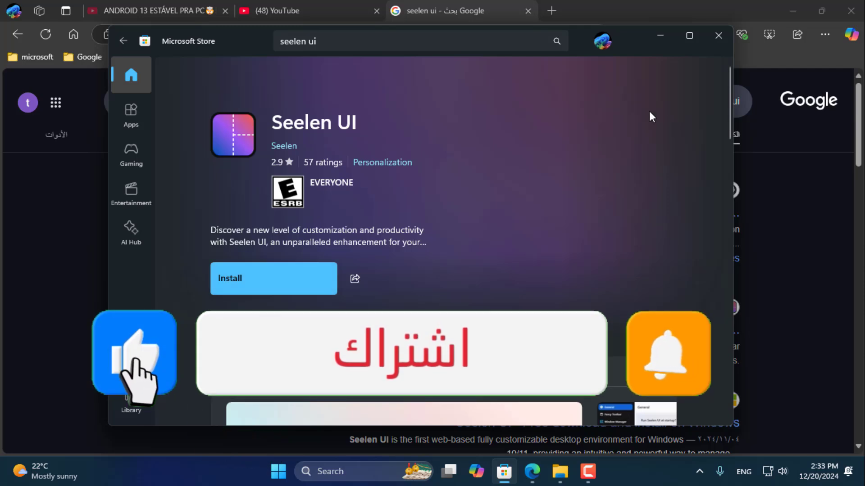
{"action": "left_click", "coordinate": [719, 35]}
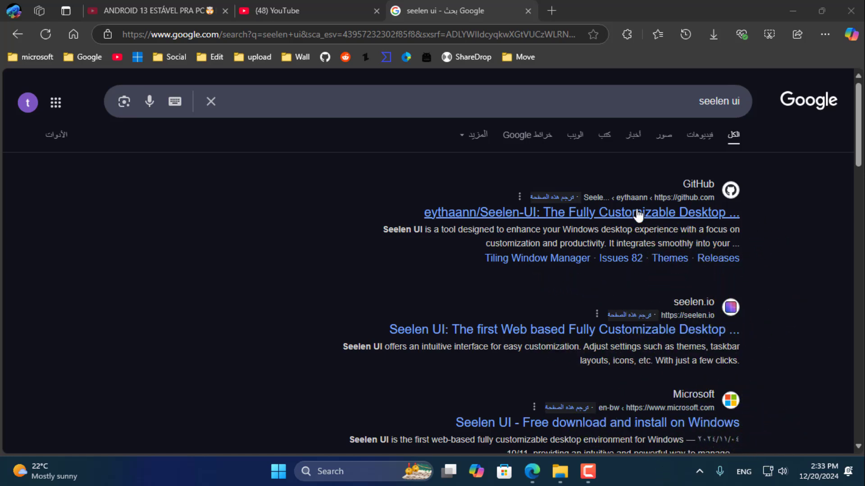
Open the Seelen UI v2.0.12 release from the eythaann/Seelen-UI GitHub repository and download Seelen.UI_2.0.12_x64-setup.exe
{"action": "left_click", "coordinate": [617, 216]}
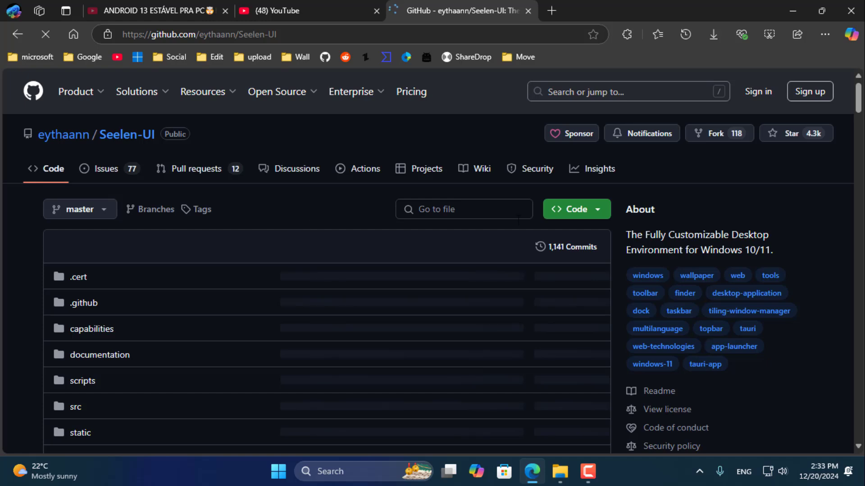
{"action": "scroll", "coordinate": [658, 236], "scroll_direction": "down", "scroll_amount": 5}
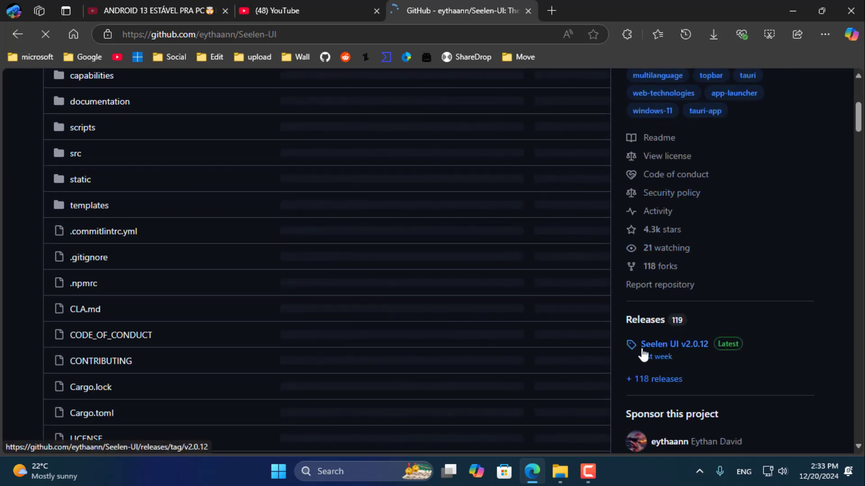
{"action": "left_click", "coordinate": [643, 346]}
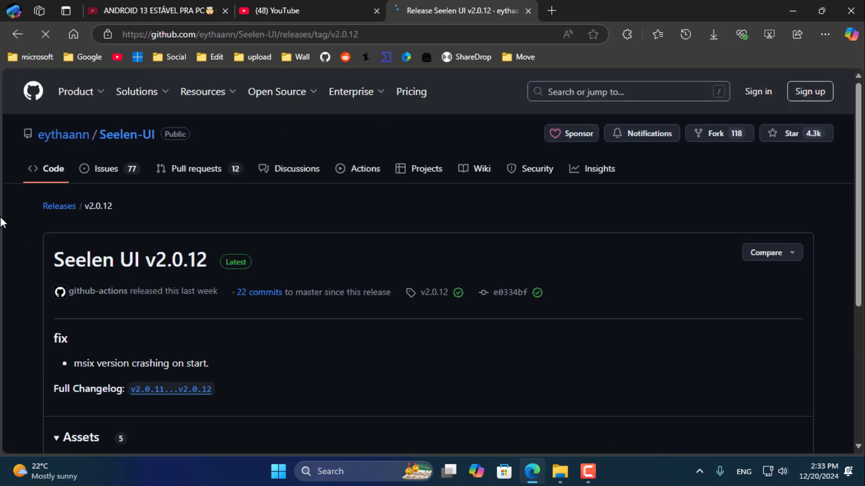
{"action": "scroll", "coordinate": [7, 212], "scroll_direction": "down", "scroll_amount": 4}
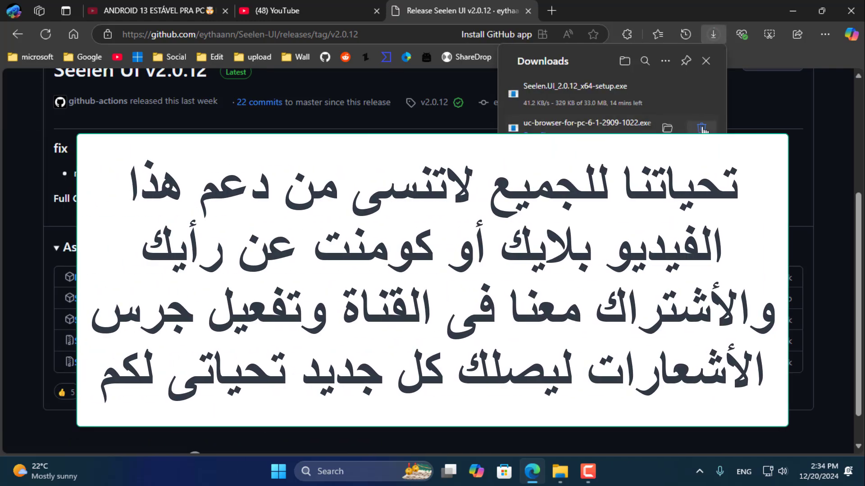
Delete the downloaded uc-browser-for-pc-6-1-2909-1022.exe and show Seelen.UI_2.0.12_x64-setup.exe in its Downloads folder
{"action": "left_click", "coordinate": [702, 128]}
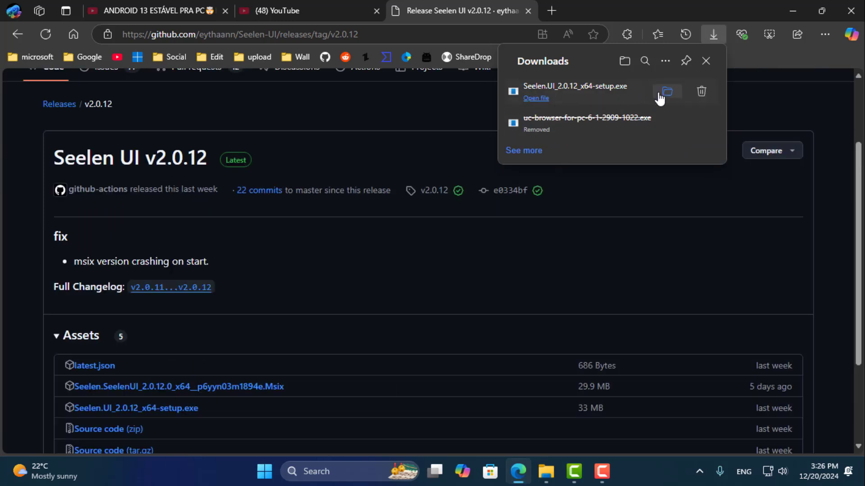
{"action": "left_click", "coordinate": [658, 95]}
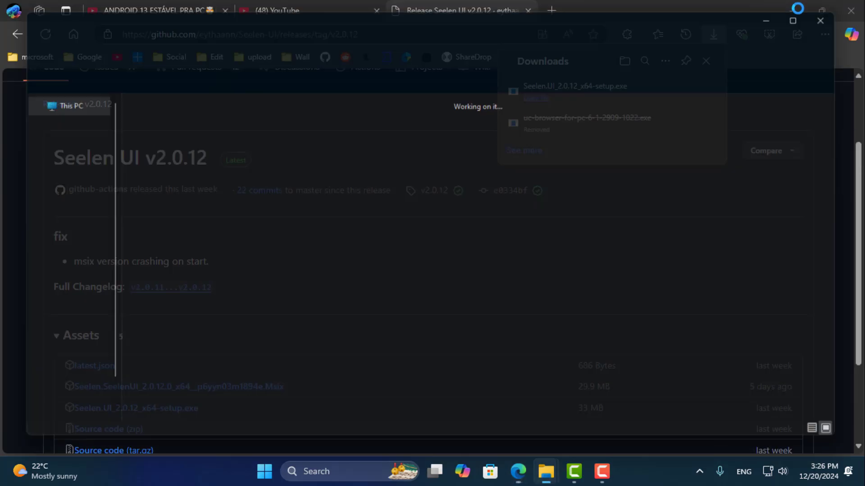
{"action": "left_click", "coordinate": [791, 9]}
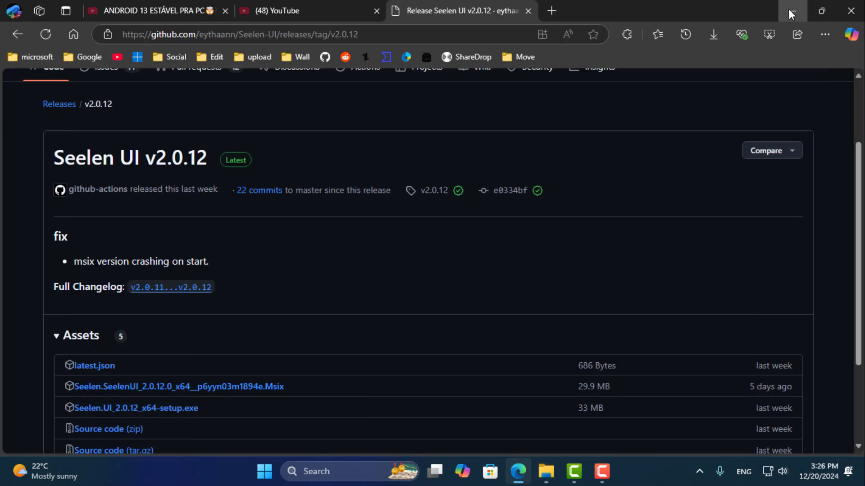
{"action": "left_click", "coordinate": [789, 10]}
{"action": "mouse_move", "coordinate": [546, 478]}
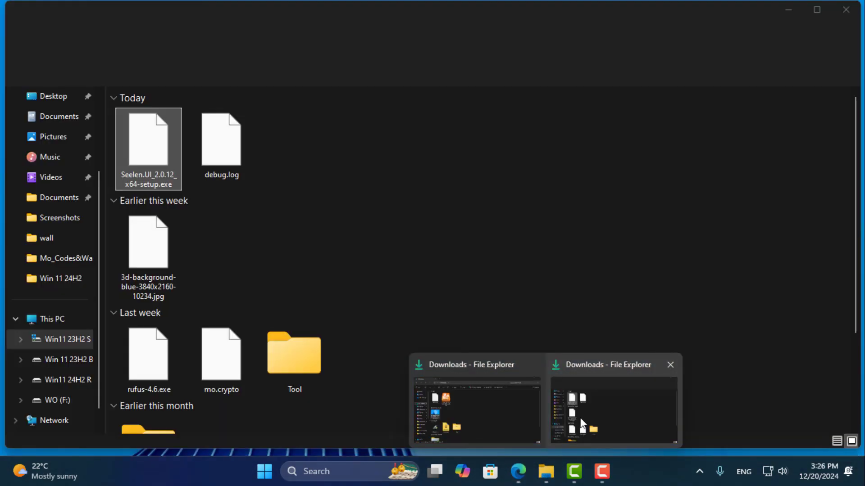
{"action": "left_click", "coordinate": [580, 418]}
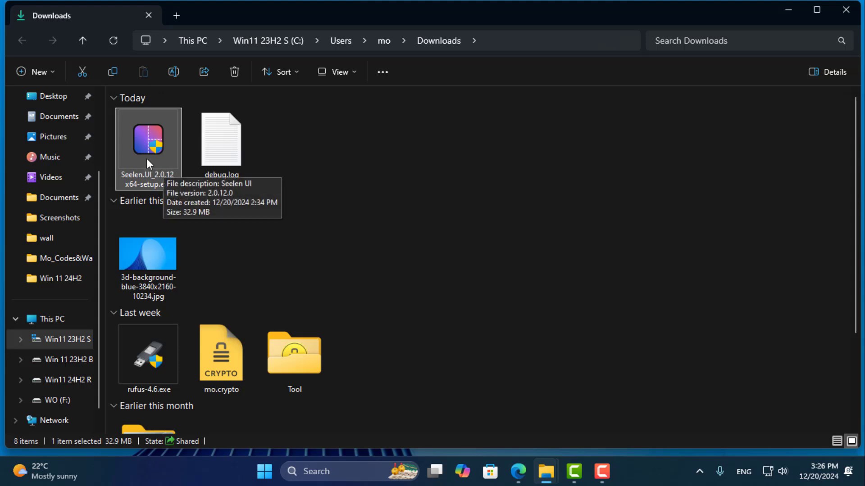
Run Seelen.UI_2.0.12_x64-setup.exe and minimize the Downloads folder window
{"action": "double_click", "coordinate": [154, 158]}
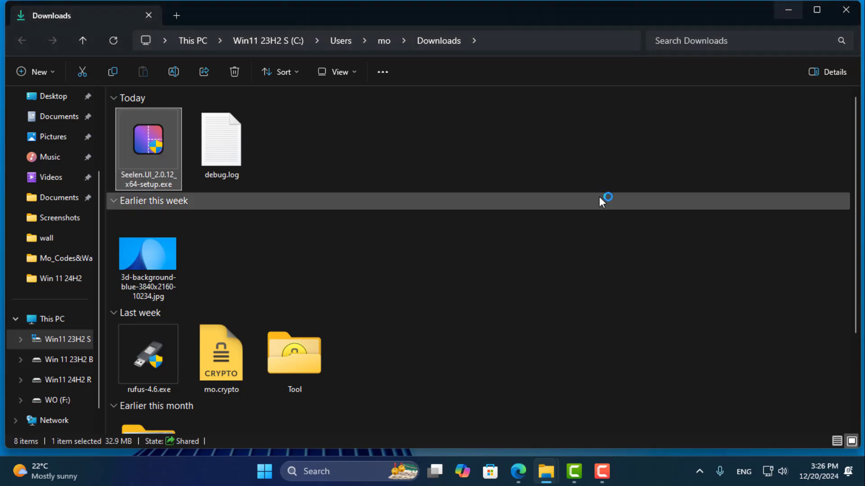
{"action": "left_click", "coordinate": [789, 10]}
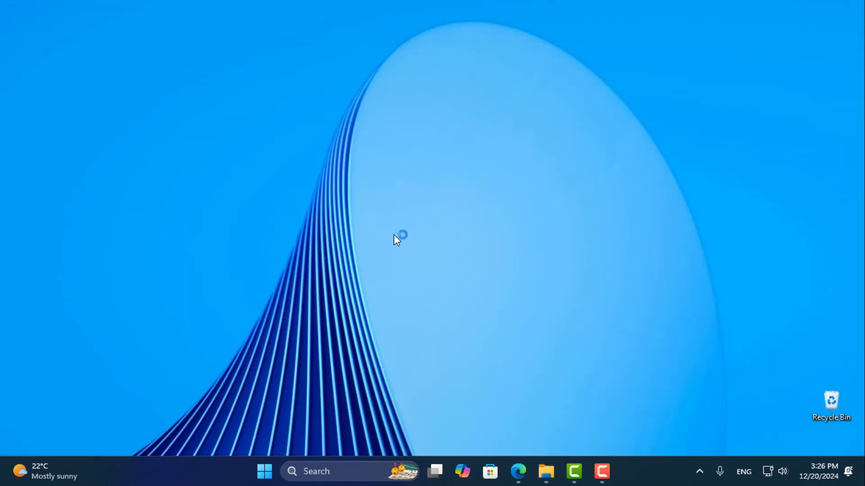
Set the installer language to العربية (Arabic) and continue past the welcome page to the license agreement
{"action": "left_click", "coordinate": [467, 241]}
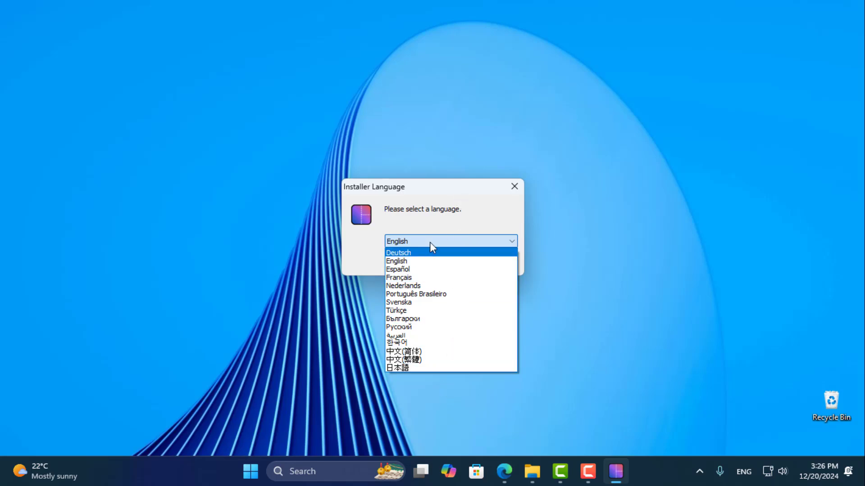
{"action": "left_click", "coordinate": [463, 211]}
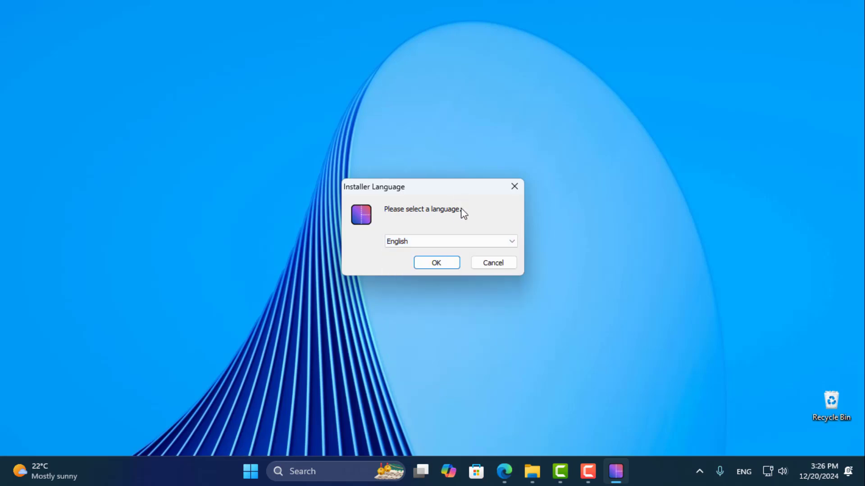
{"action": "left_click", "coordinate": [422, 244]}
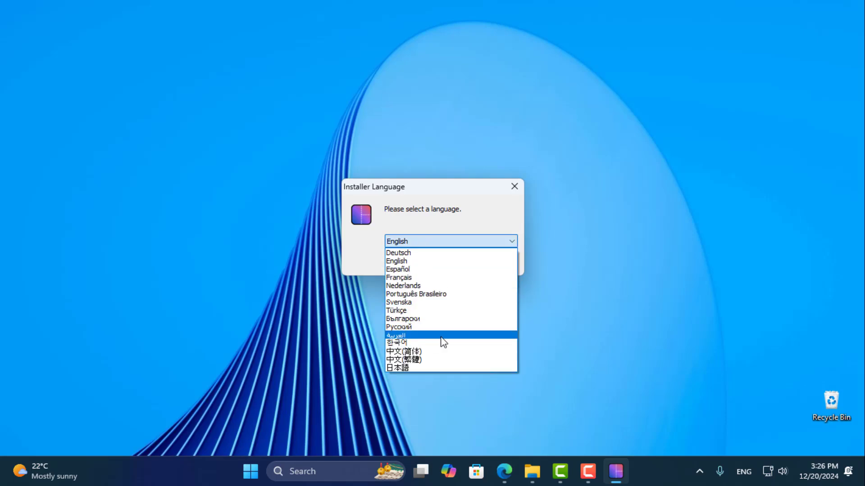
{"action": "left_click", "coordinate": [409, 336]}
{"action": "left_click", "coordinate": [428, 264]}
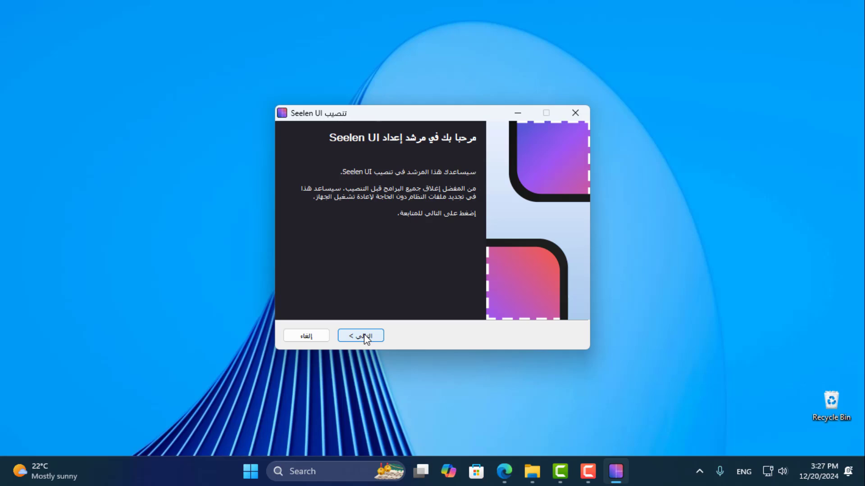
{"action": "left_click", "coordinate": [365, 337]}
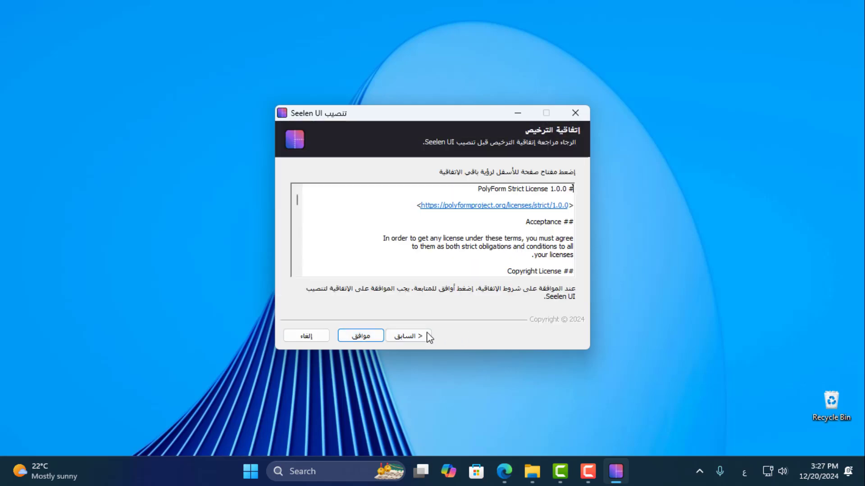
Accept the license, install Seelen UI with the default location and the Start menu folder Seelen, and finish the setup wizard
{"action": "left_click", "coordinate": [359, 336]}
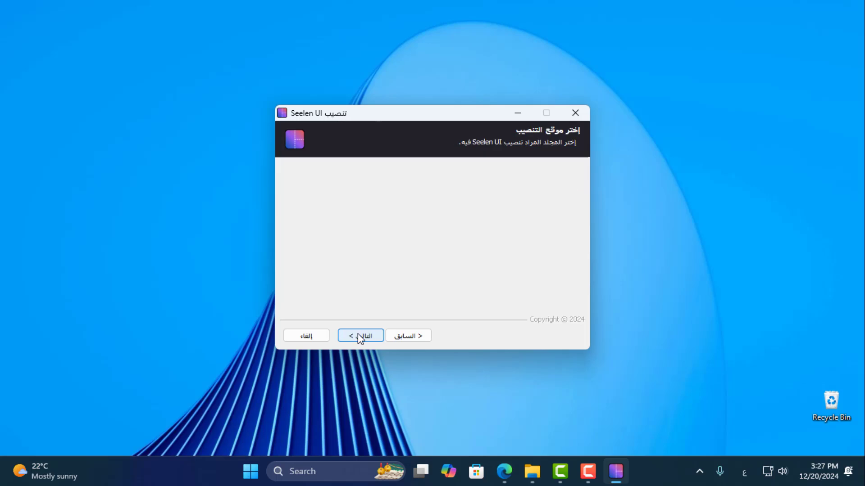
{"action": "left_click", "coordinate": [359, 337]}
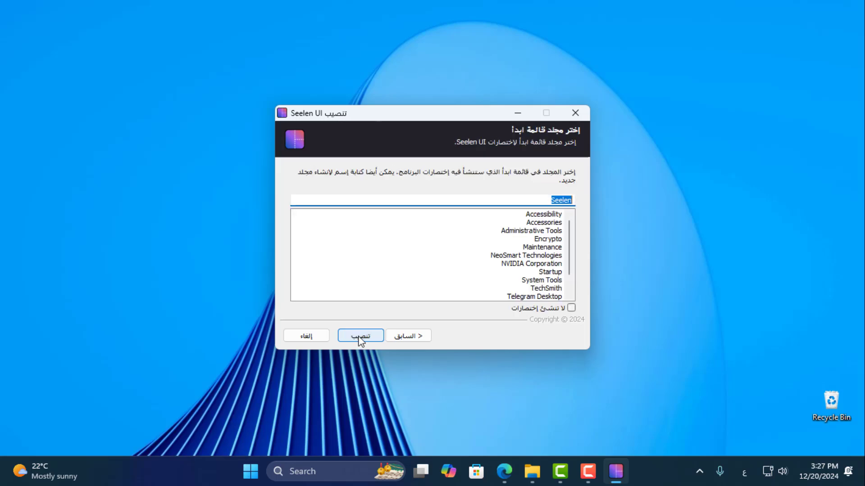
{"action": "left_click", "coordinate": [359, 336]}
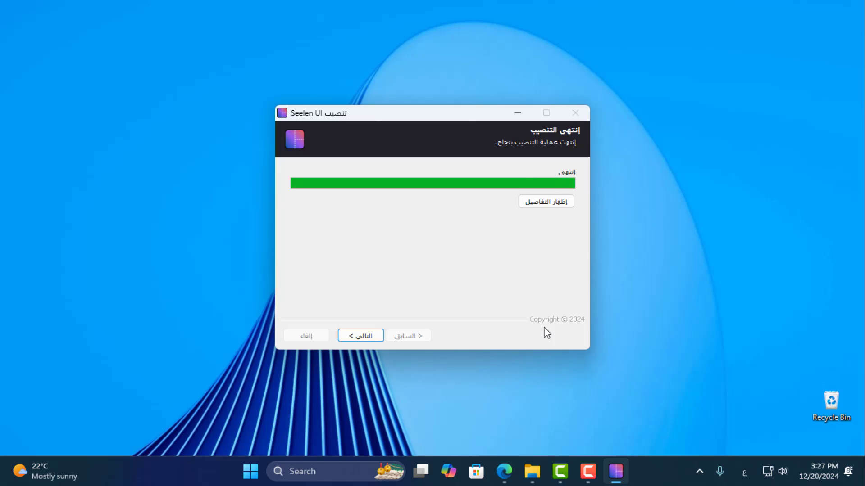
{"action": "left_click", "coordinate": [362, 336]}
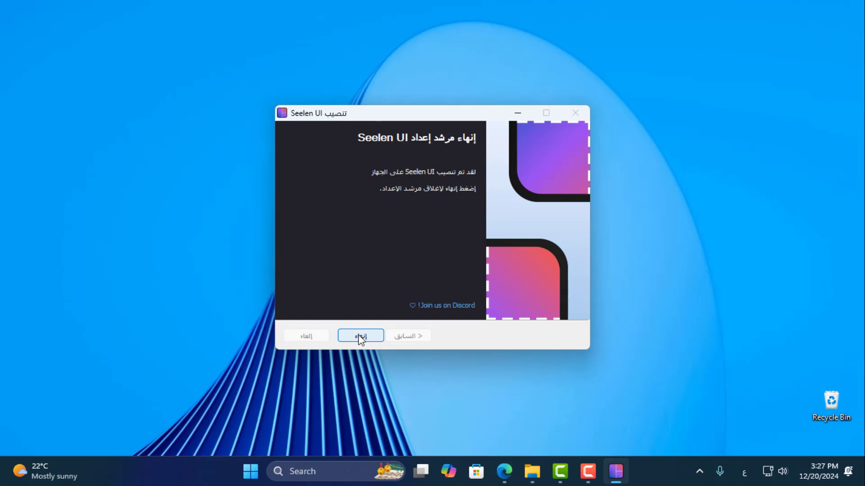
{"action": "left_click", "coordinate": [360, 337]}
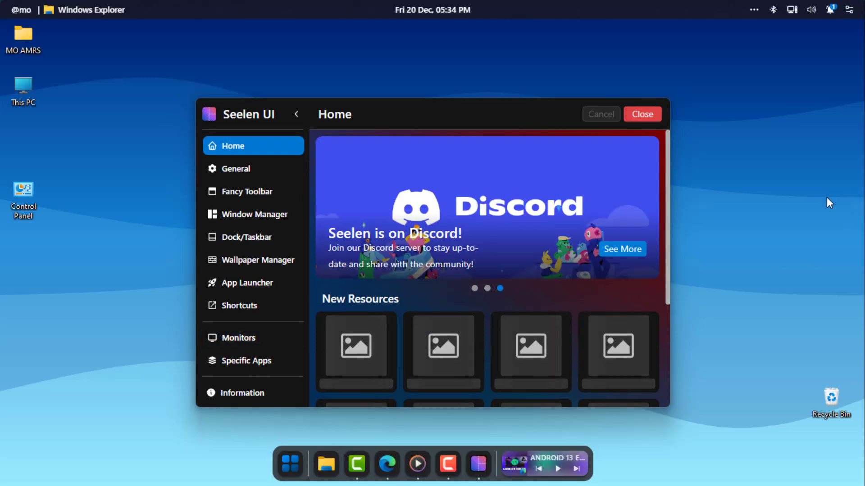
Sort the desktop icons by name and move the Seelen UI settings window slightly higher on the desktop
{"action": "right_click", "coordinate": [733, 189]}
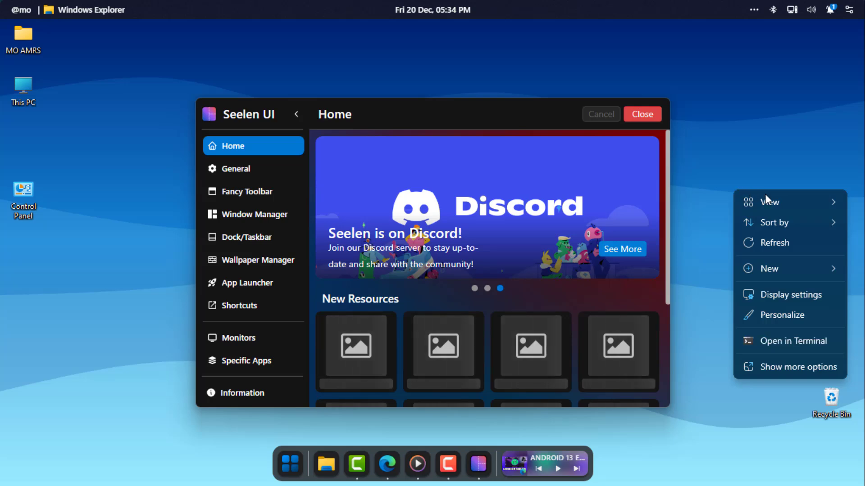
{"action": "mouse_move", "coordinate": [779, 221]}
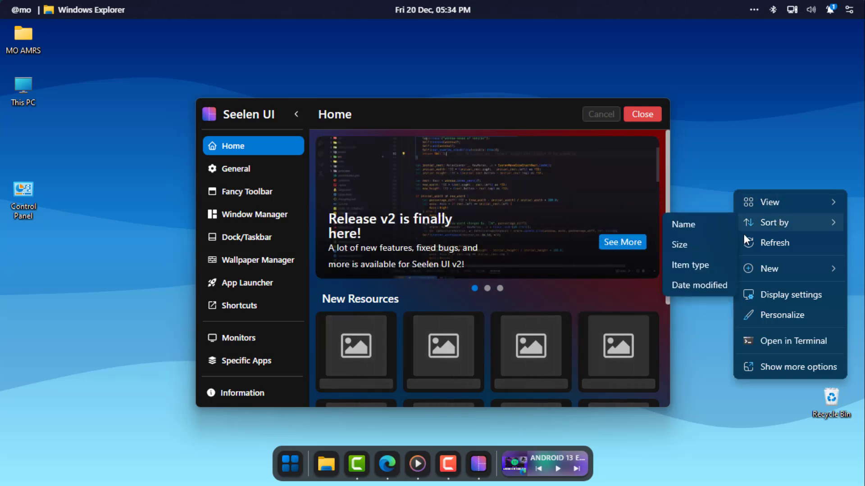
{"action": "left_click", "coordinate": [687, 226]}
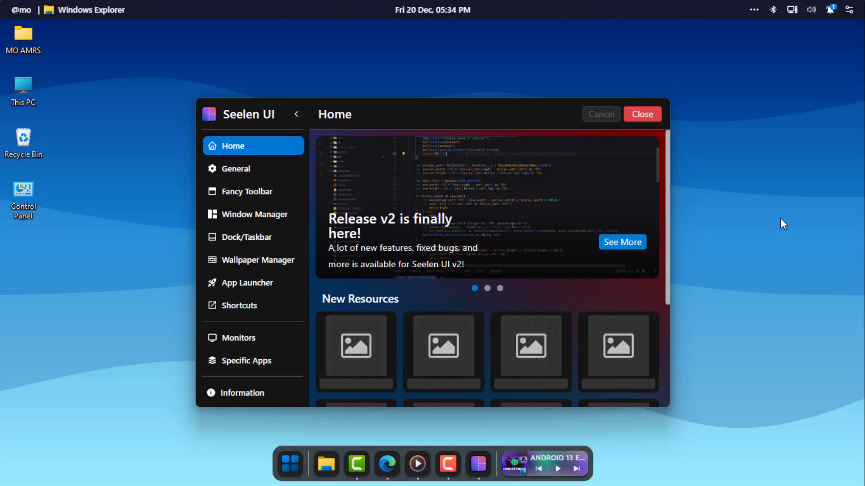
{"action": "left_click_drag", "start_coordinate": [436, 107], "coordinate": [422, 81]}
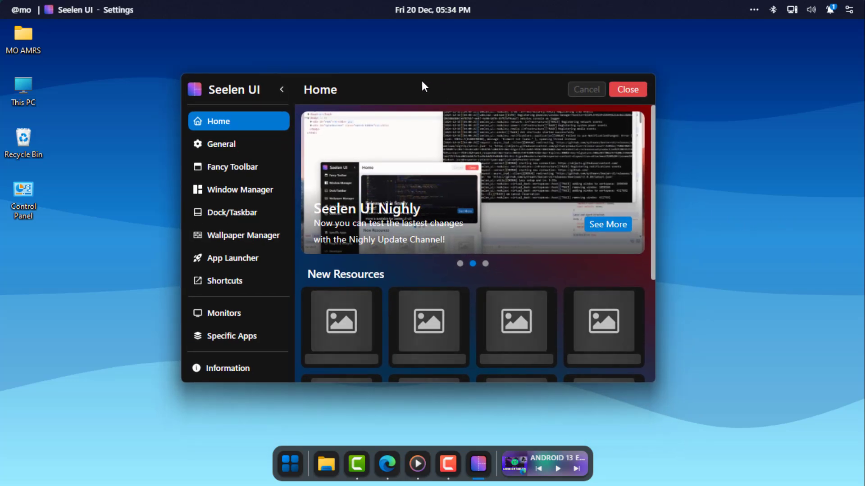
Hide all desktop icons and shift the Seelen UI settings window a little further up
{"action": "left_click", "coordinate": [311, 459]}
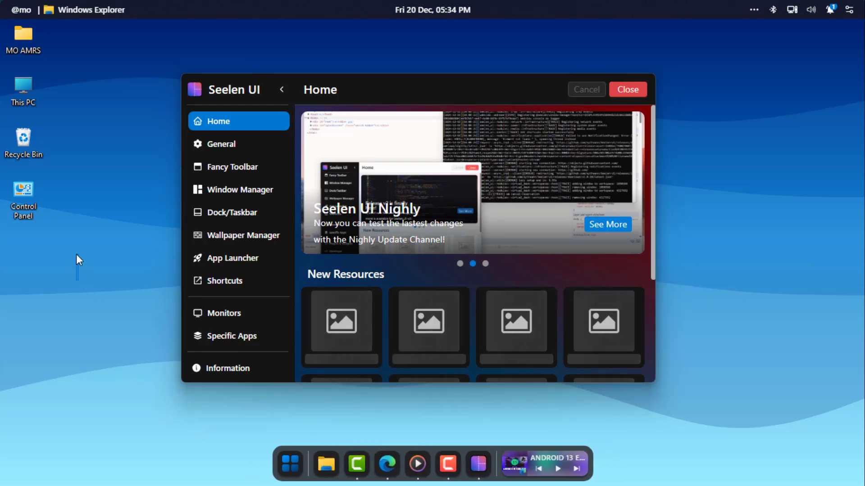
{"action": "left_click_drag", "start_coordinate": [76, 254], "coordinate": [13, 34]}
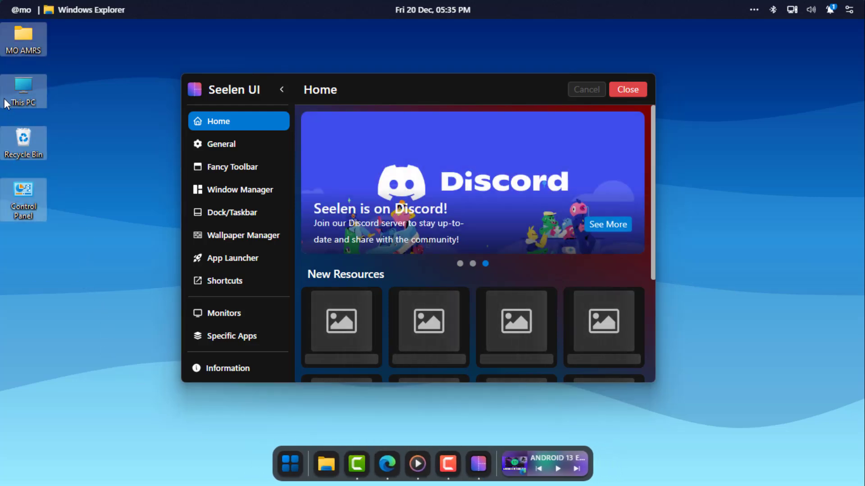
{"action": "right_click", "coordinate": [83, 209]}
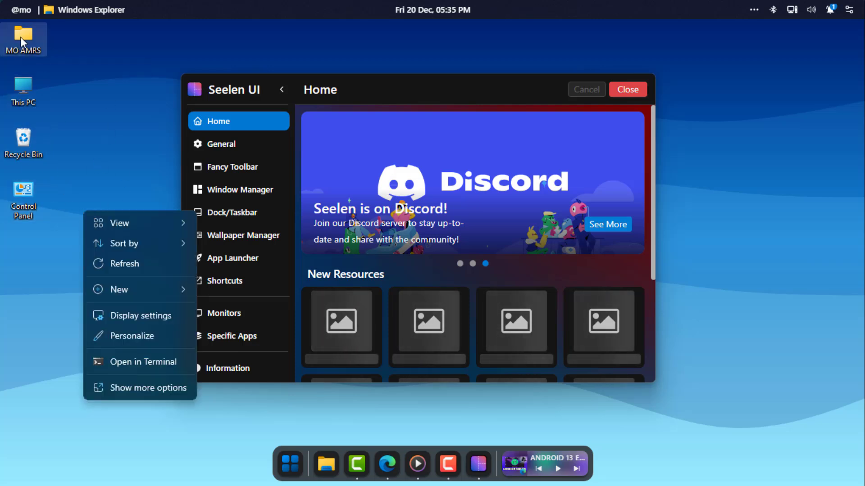
{"action": "mouse_move", "coordinate": [138, 222]}
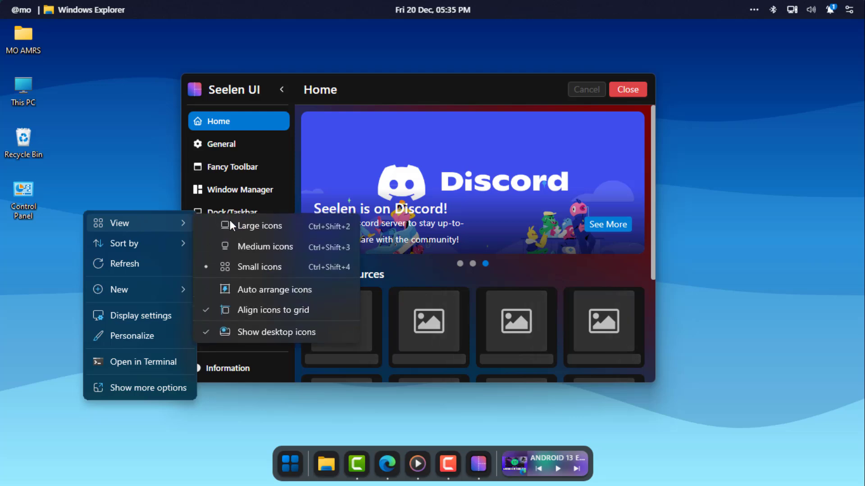
{"action": "left_click", "coordinate": [278, 338]}
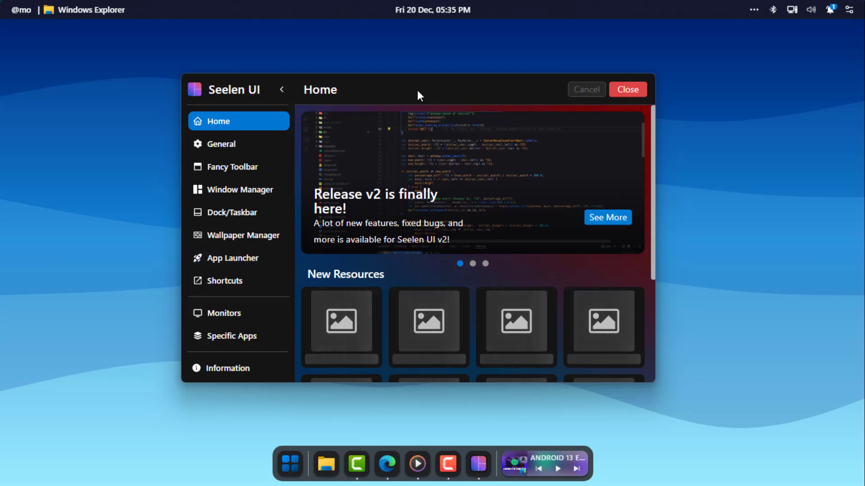
{"action": "left_click_drag", "start_coordinate": [417, 90], "coordinate": [409, 80]}
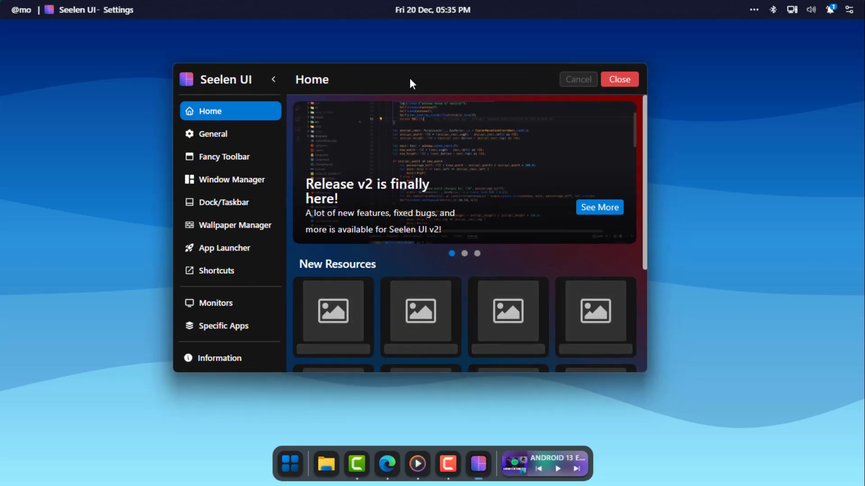
Set the Seelen UI language to العربية (Arabic) in the General settings and save the change
{"action": "left_click", "coordinate": [208, 139]}
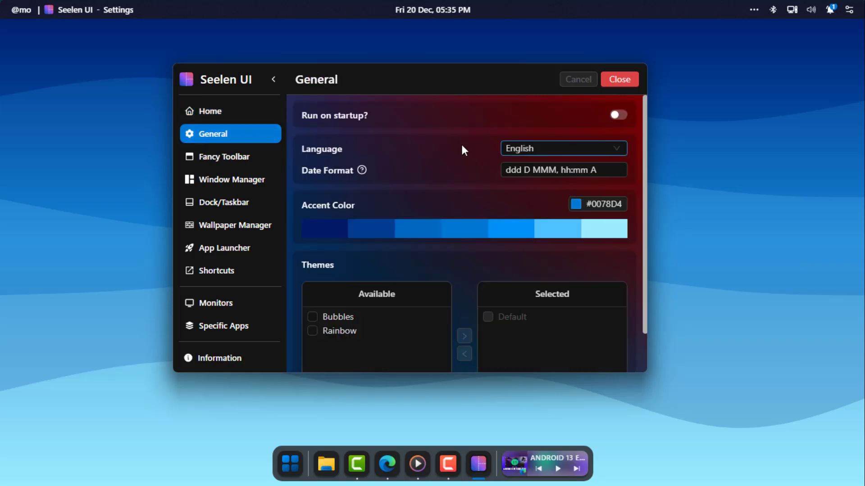
{"action": "left_click", "coordinate": [538, 149]}
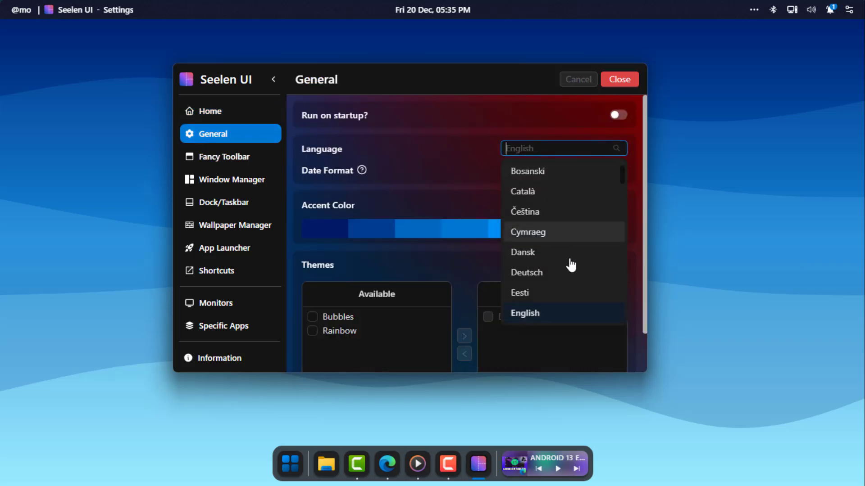
{"action": "scroll", "coordinate": [571, 267], "scroll_direction": "down", "scroll_amount": 8}
{"action": "scroll", "coordinate": [572, 288], "scroll_direction": "down", "scroll_amount": 8}
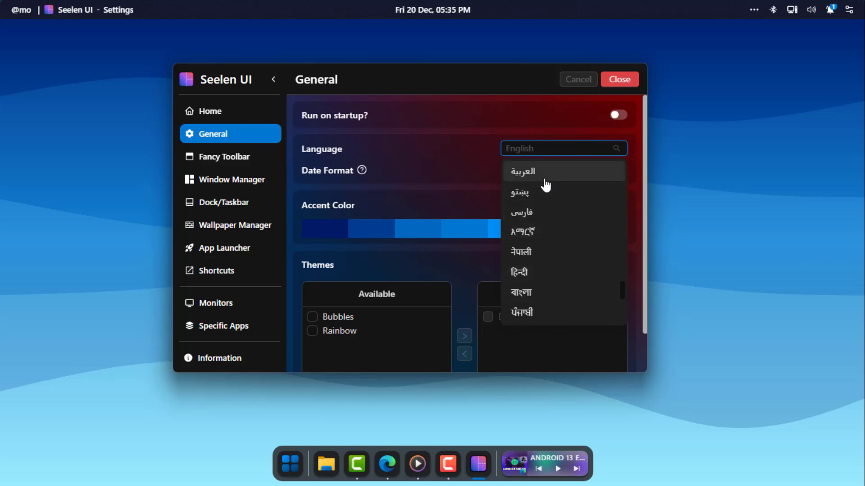
{"action": "left_click", "coordinate": [547, 173]}
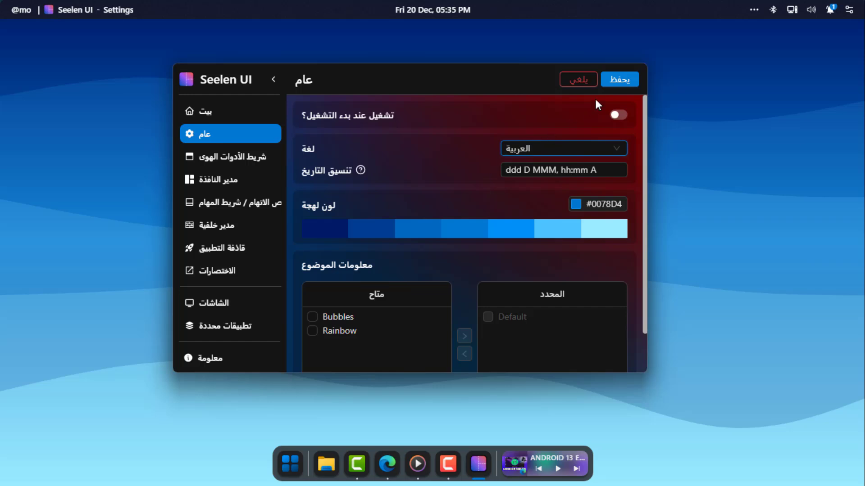
{"action": "left_click", "coordinate": [621, 84]}
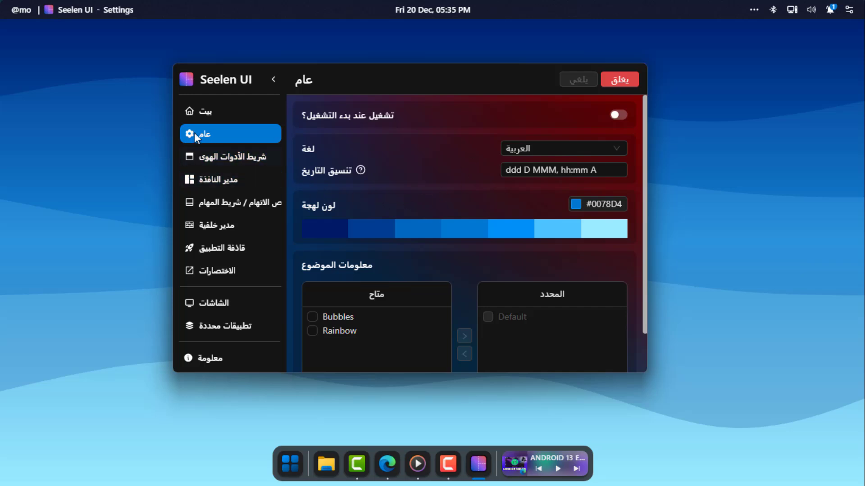
Add the Bubbles theme to the selected themes in the General settings and save the change
{"action": "scroll", "coordinate": [452, 274], "scroll_direction": "down", "scroll_amount": 1}
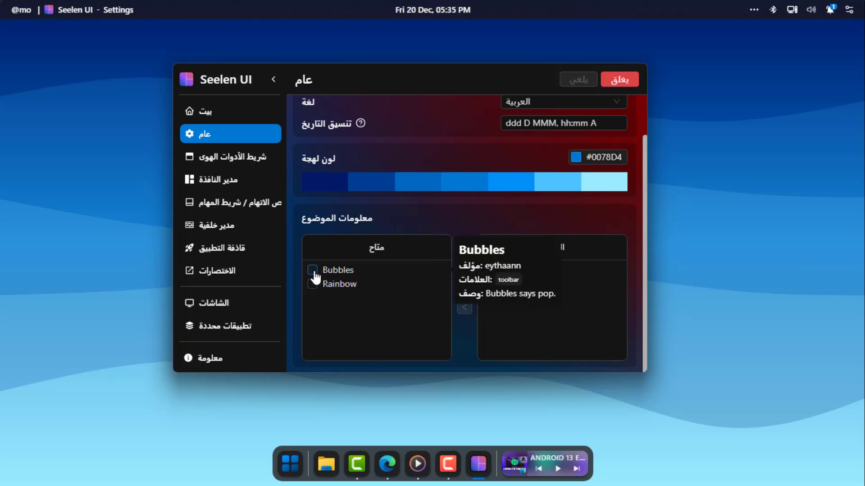
{"action": "left_click", "coordinate": [313, 270]}
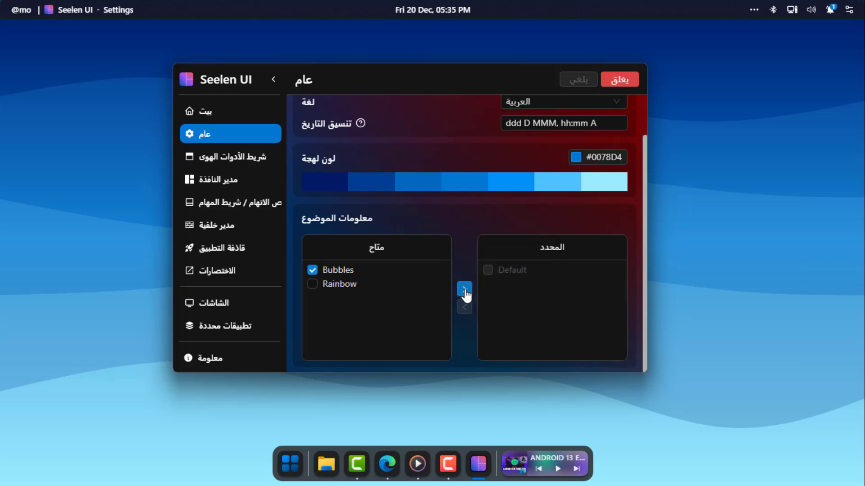
{"action": "left_click", "coordinate": [465, 290]}
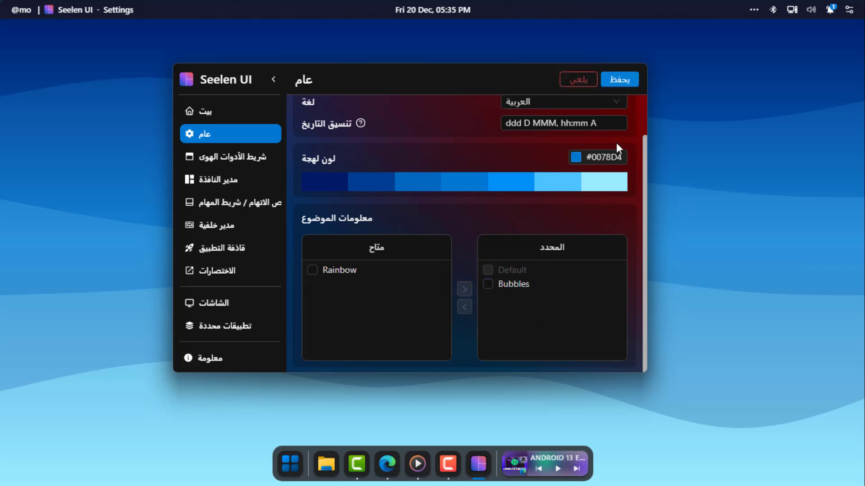
{"action": "left_click", "coordinate": [621, 80]}
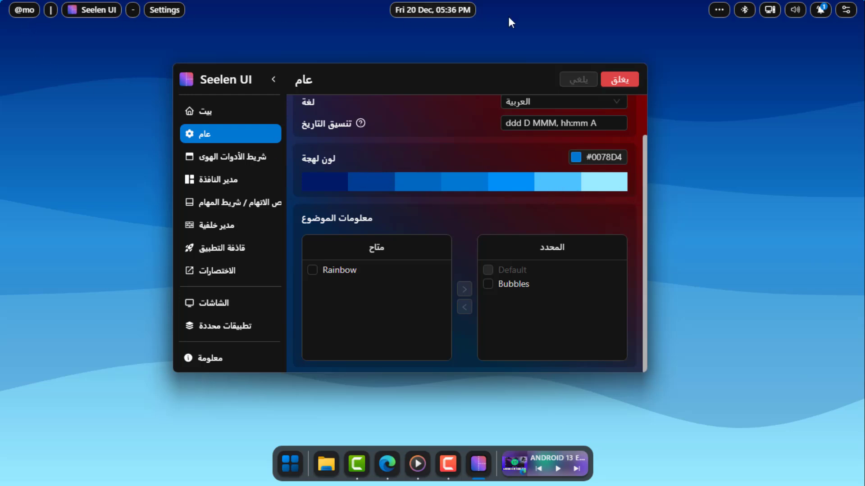
{"action": "scroll", "coordinate": [572, 227], "scroll_direction": "up", "scroll_amount": 1}
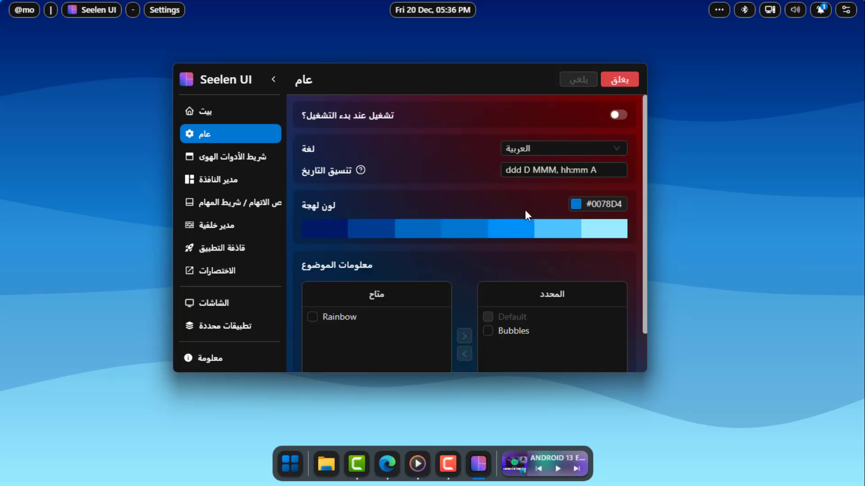
Set the layout of the Fancy Toolbar to Default-Alter and save the change
{"action": "left_click", "coordinate": [249, 158]}
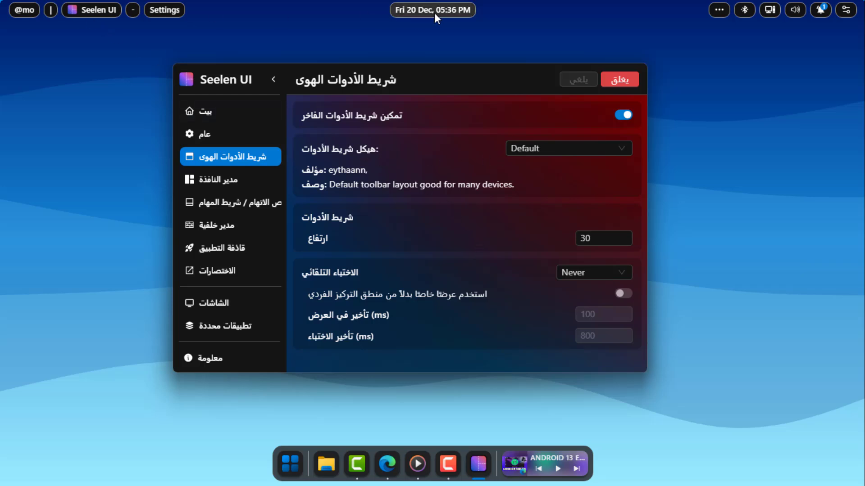
{"action": "left_click", "coordinate": [537, 153]}
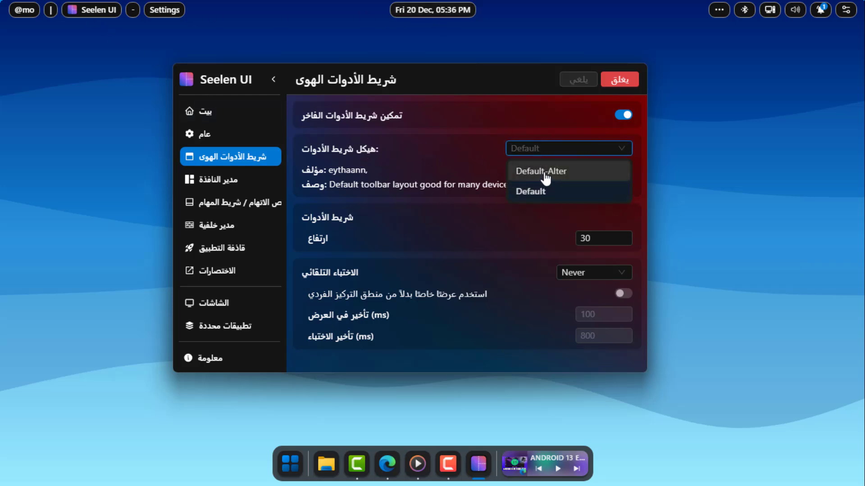
{"action": "left_click", "coordinate": [546, 173]}
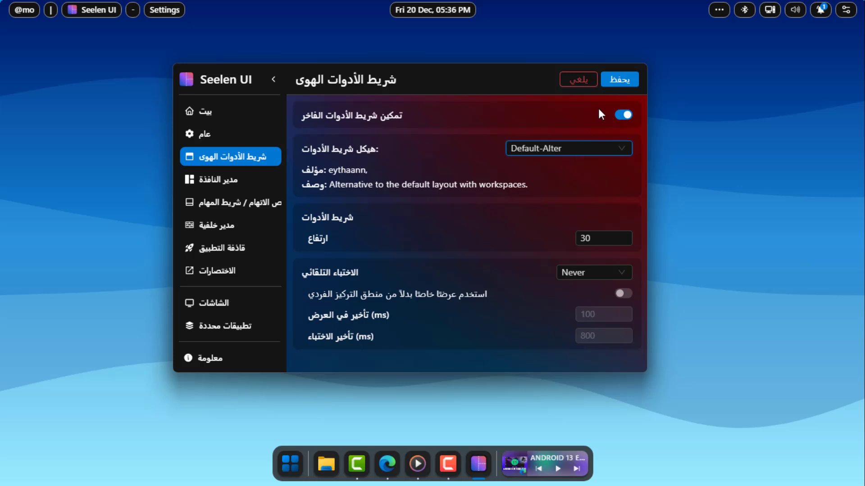
{"action": "left_click", "coordinate": [618, 81]}
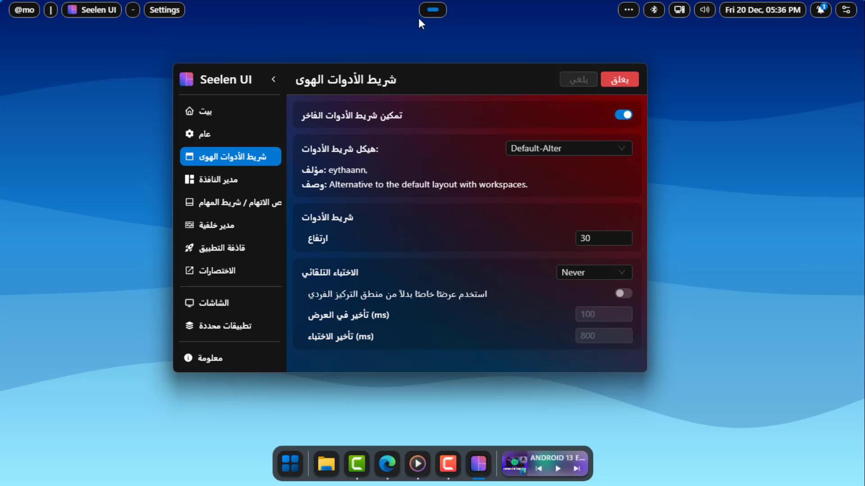
Switch the Fancy Toolbar layout back to Default, save the change, and try the date item on the toolbar
{"action": "left_click", "coordinate": [529, 149]}
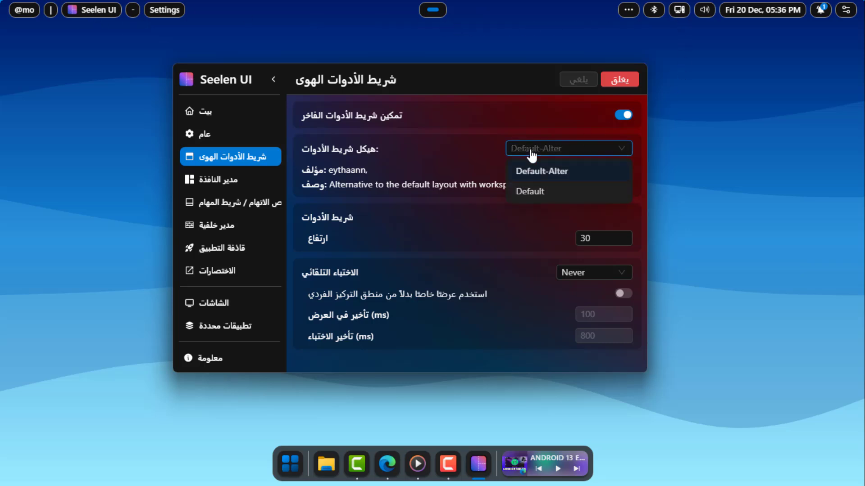
{"action": "left_click", "coordinate": [550, 192]}
{"action": "left_click", "coordinate": [620, 81]}
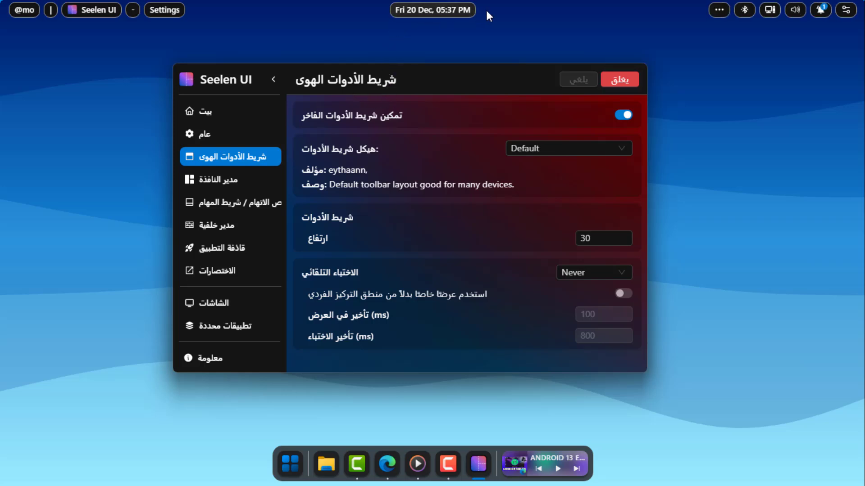
{"action": "left_click", "coordinate": [444, 9]}
{"action": "left_click", "coordinate": [448, 9]}
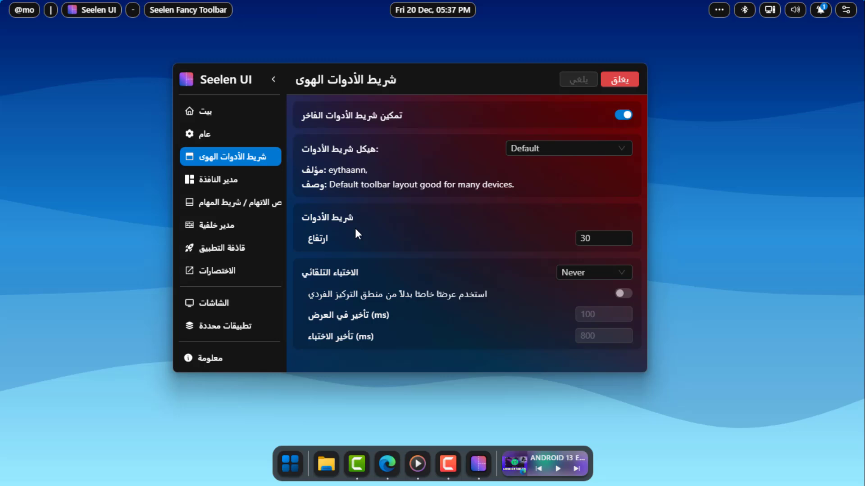
Set the Fancy Toolbar's auto-hide mode to On-Overlap and save the change
{"action": "left_click", "coordinate": [576, 274]}
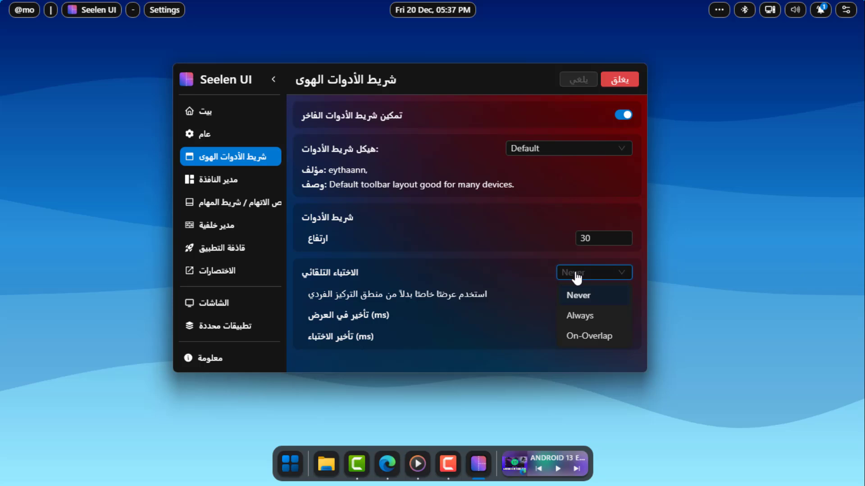
{"action": "left_click", "coordinate": [577, 337]}
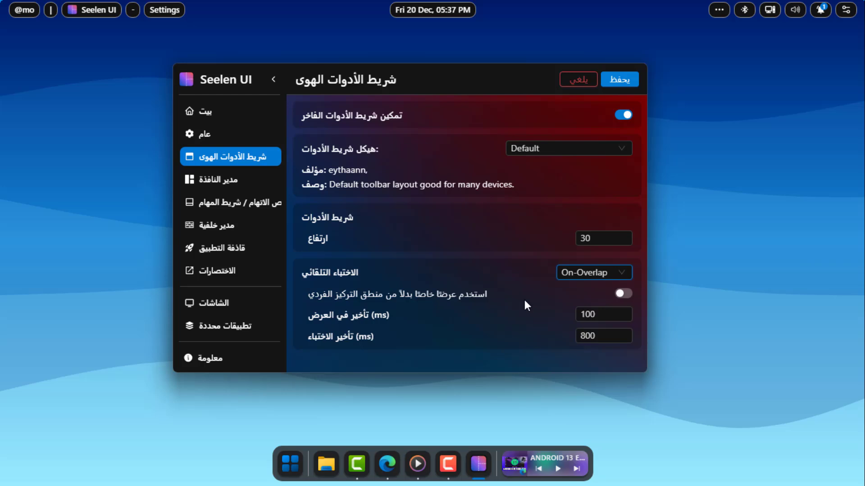
{"action": "left_click", "coordinate": [619, 80]}
Review the Window Manager settings and the dock/taskbar settings, picking On-Overlap as the dock's auto-hide mode
{"action": "left_click", "coordinate": [218, 179]}
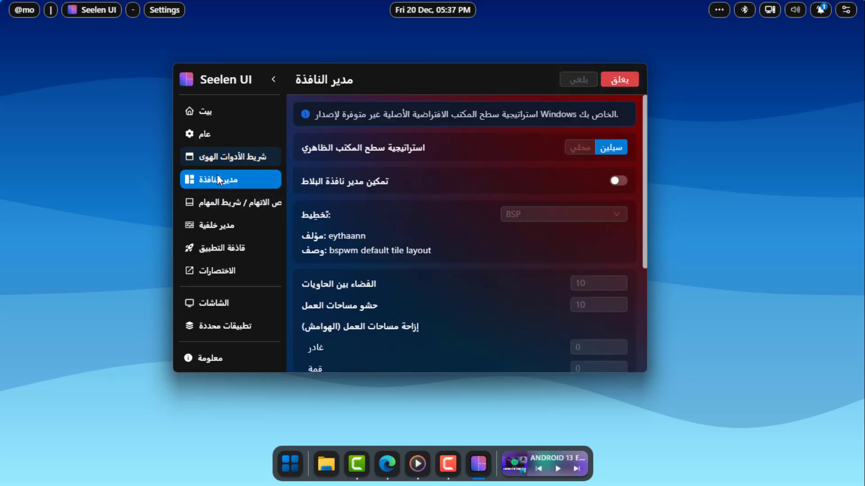
{"action": "scroll", "coordinate": [401, 225], "scroll_direction": "down", "scroll_amount": 4}
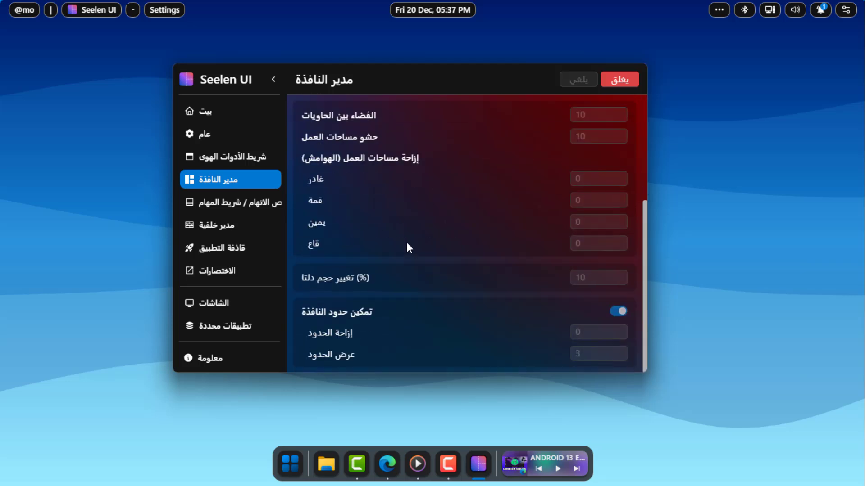
{"action": "left_click", "coordinate": [222, 201]}
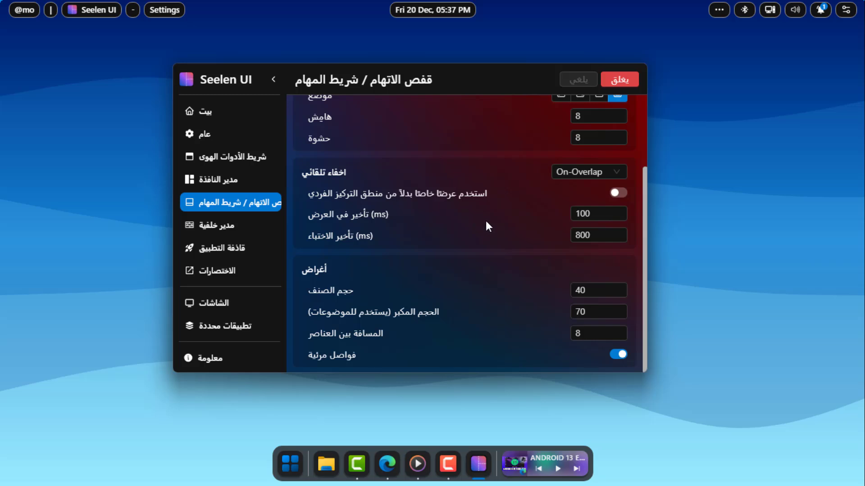
{"action": "scroll", "coordinate": [487, 222], "scroll_direction": "up", "scroll_amount": 3}
{"action": "left_click", "coordinate": [589, 269]}
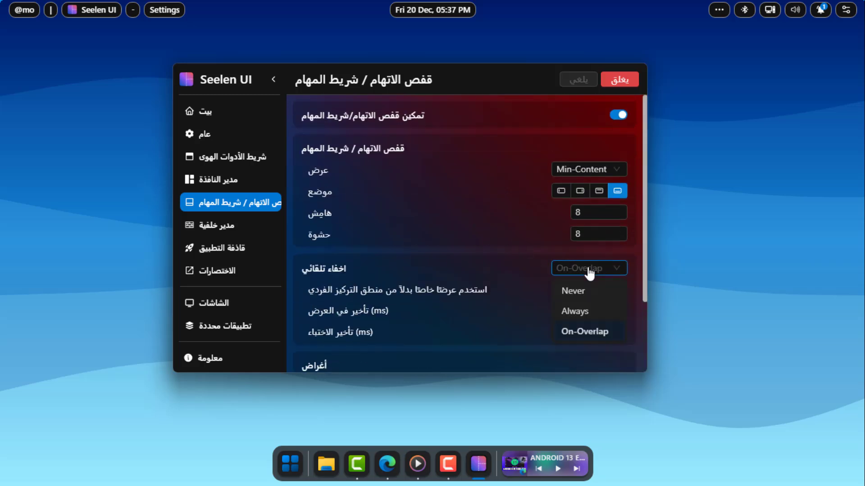
{"action": "left_click", "coordinate": [574, 332]}
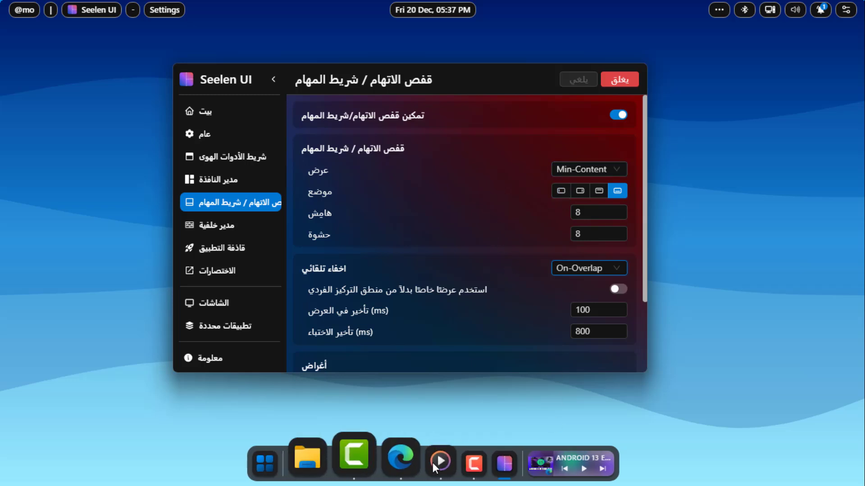
Try the Full-Width setting for the dock and restore the width to Min-Content, saving each change
{"action": "left_click", "coordinate": [577, 171]}
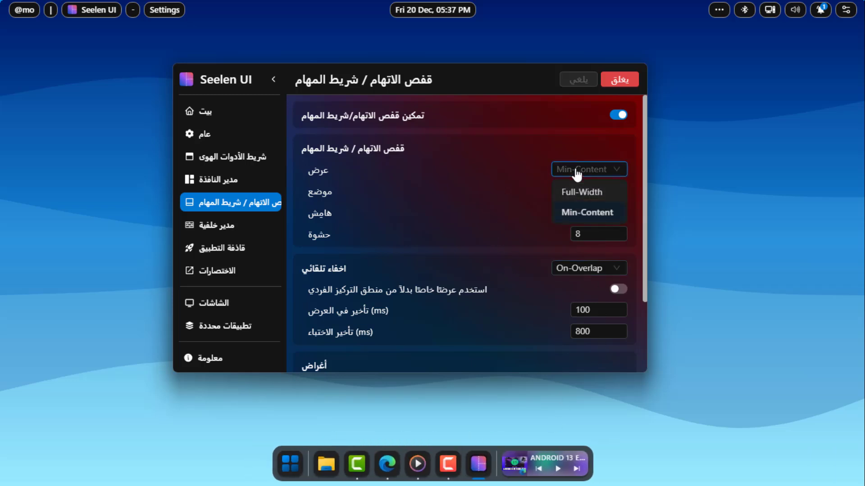
{"action": "left_click", "coordinate": [577, 192]}
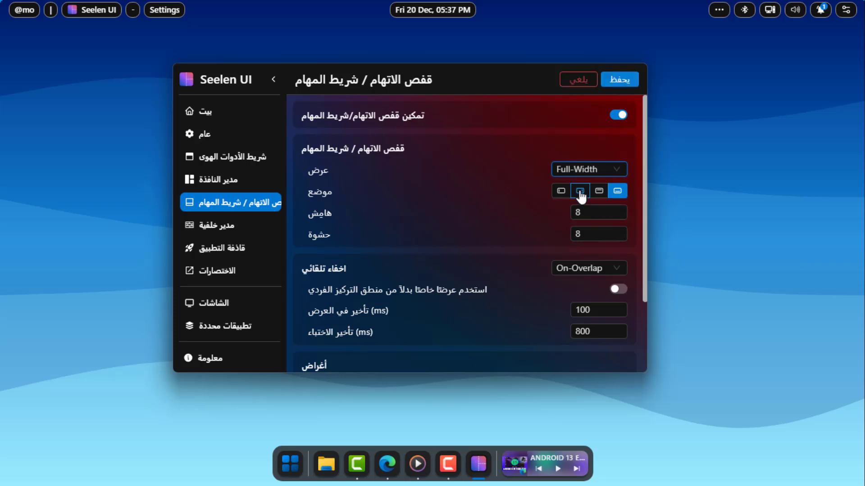
{"action": "left_click", "coordinate": [620, 79]}
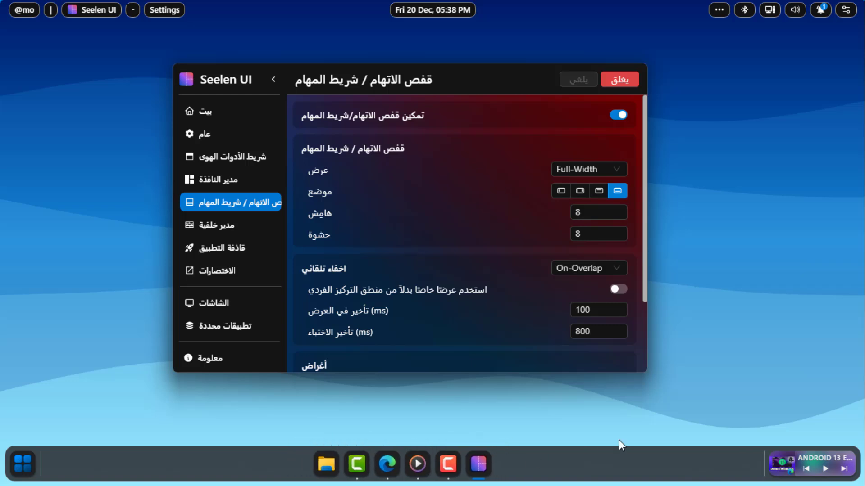
{"action": "left_click", "coordinate": [577, 171]}
{"action": "left_click", "coordinate": [581, 212]}
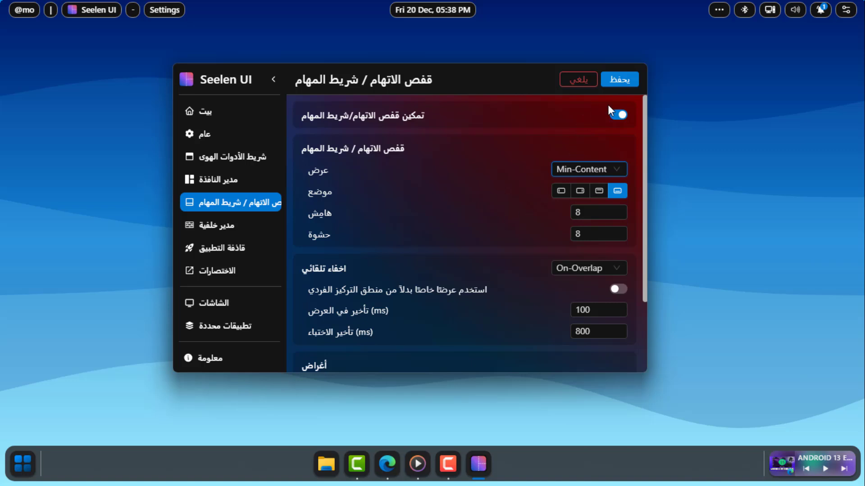
{"action": "left_click", "coordinate": [618, 84]}
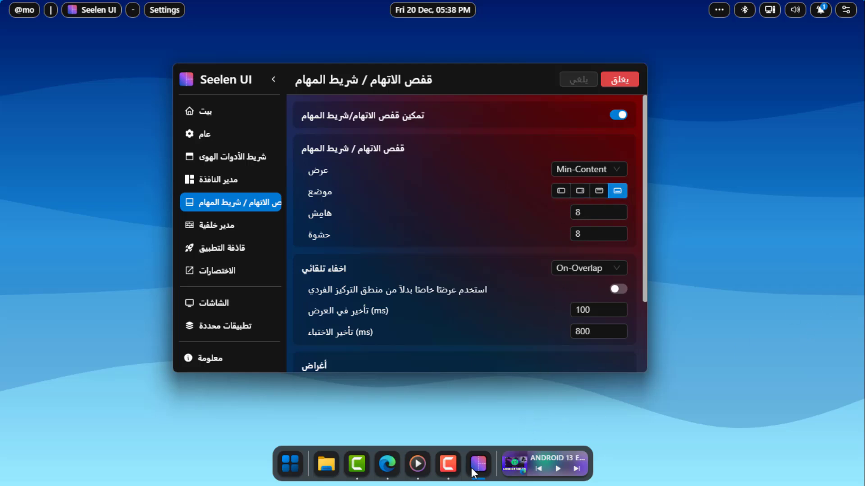
Try the dock on the left edge of the desktop and restore it to the bottom edge, saving each change
{"action": "left_click", "coordinate": [563, 194]}
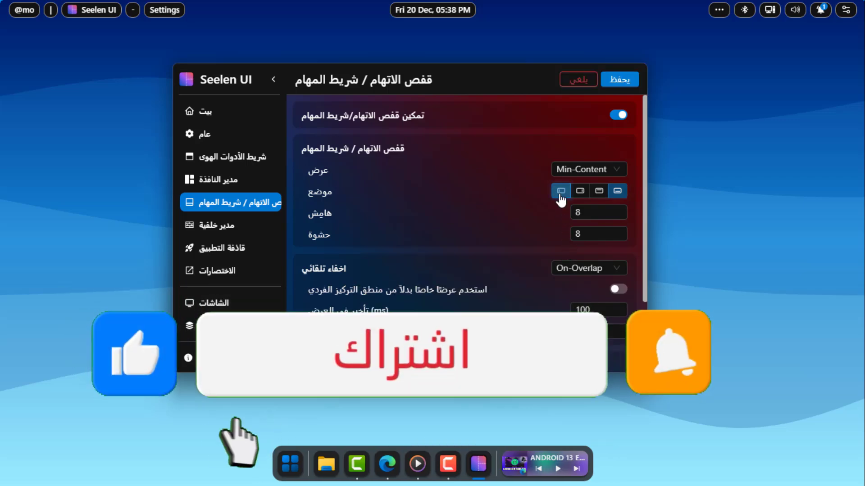
{"action": "left_click", "coordinate": [625, 92]}
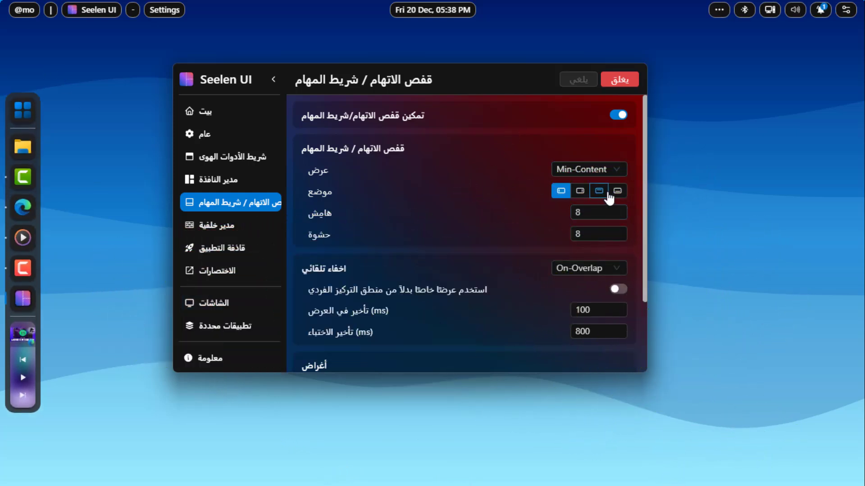
{"action": "left_click", "coordinate": [616, 192]}
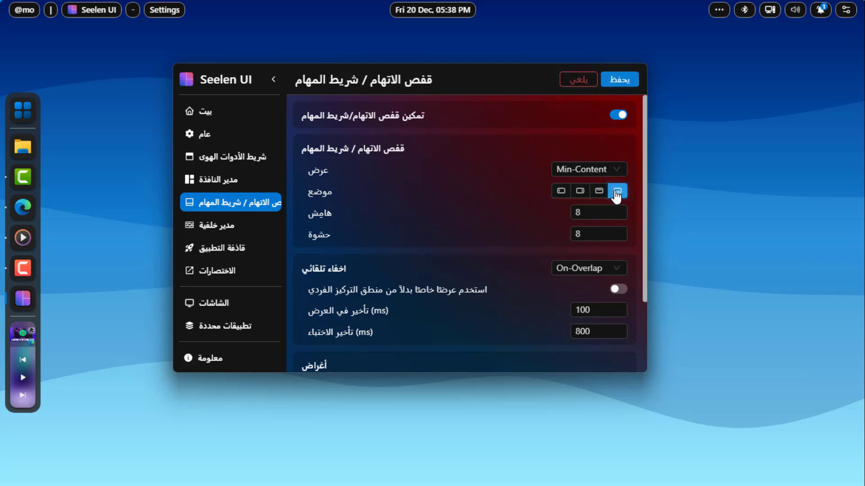
{"action": "left_click", "coordinate": [618, 80]}
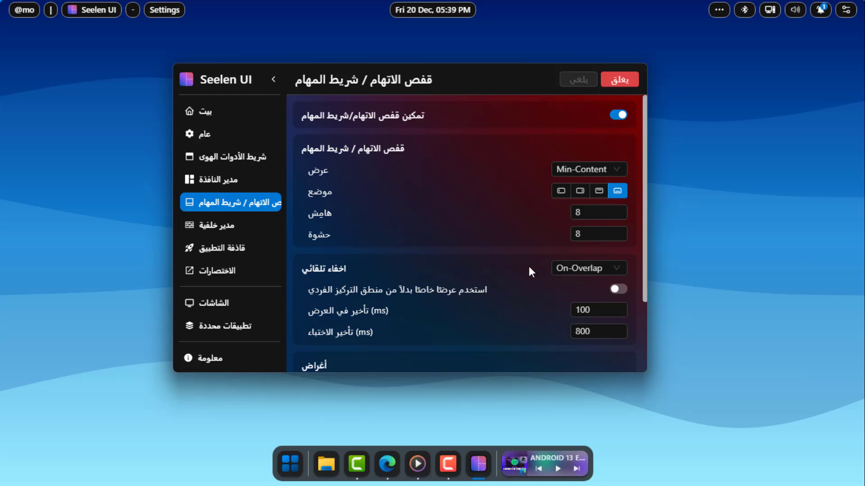
Examine the dock's remaining item settings and its available auto-hide modes
{"action": "scroll", "coordinate": [530, 268], "scroll_direction": "down", "scroll_amount": 2}
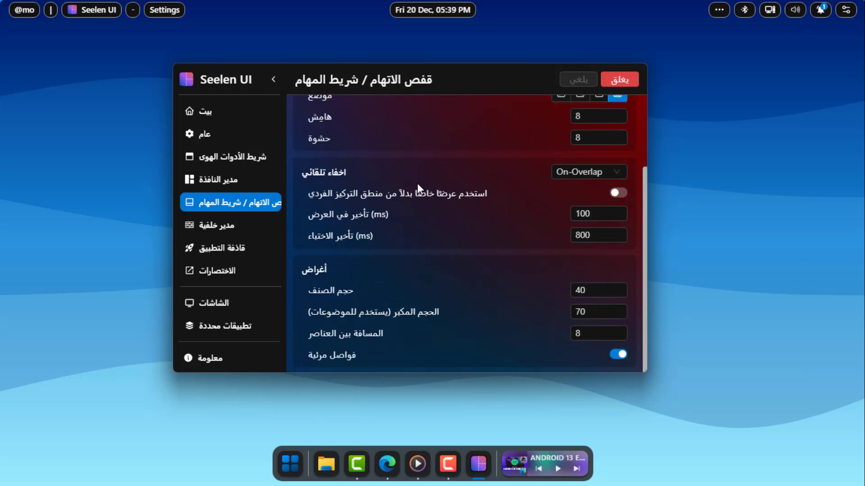
{"action": "scroll", "coordinate": [453, 245], "scroll_direction": "up", "scroll_amount": 2}
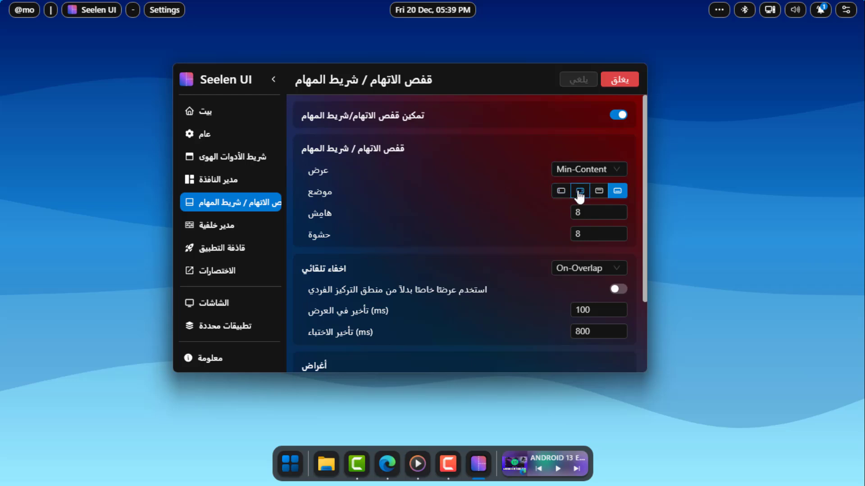
{"action": "left_click", "coordinate": [575, 271]}
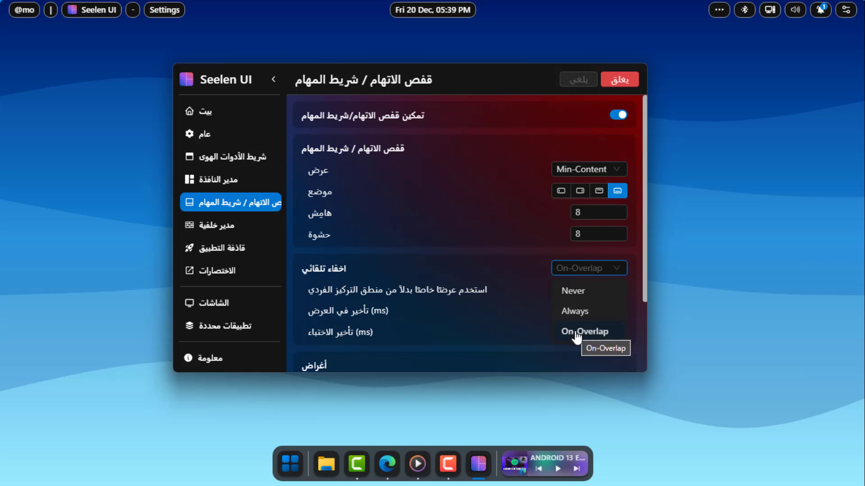
{"action": "left_click", "coordinate": [505, 241]}
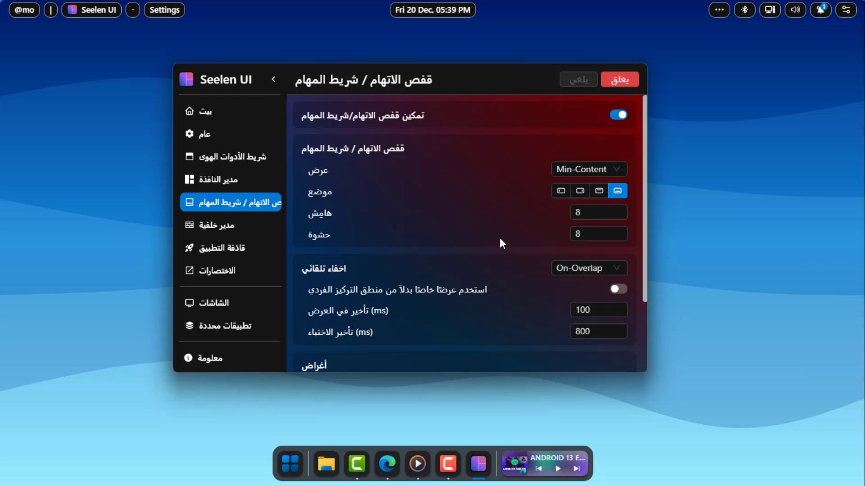
Disable the wallpaper manager, save the change, and close the Seelen UI settings
{"action": "left_click", "coordinate": [219, 226]}
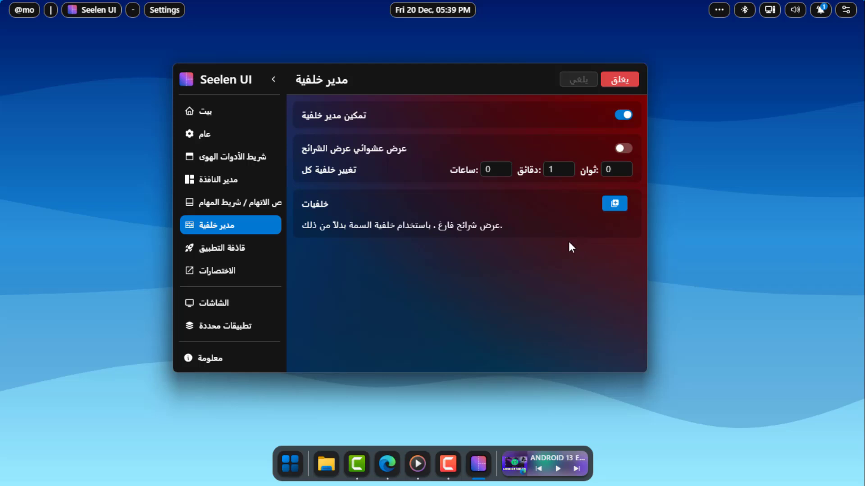
{"action": "left_click", "coordinate": [620, 115]}
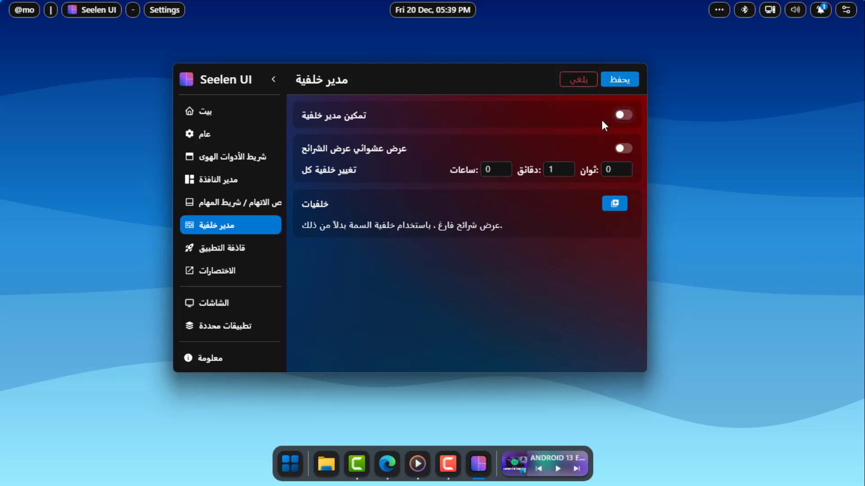
{"action": "left_click", "coordinate": [617, 90]}
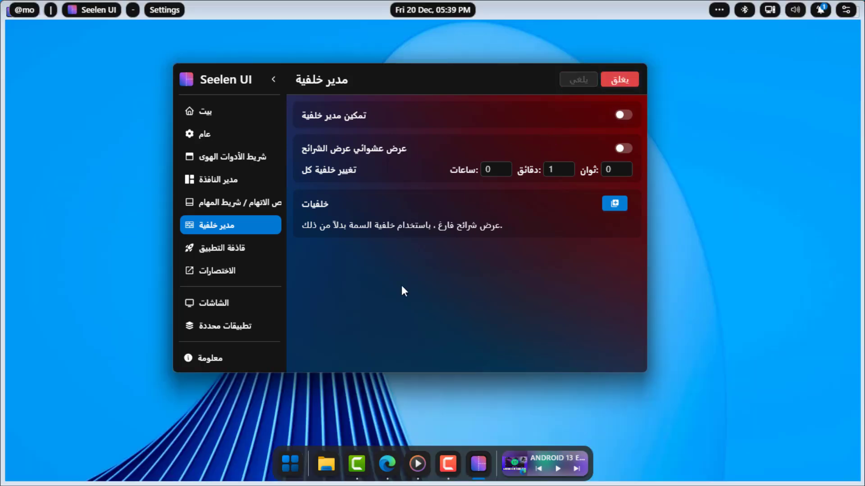
{"action": "left_click", "coordinate": [624, 82]}
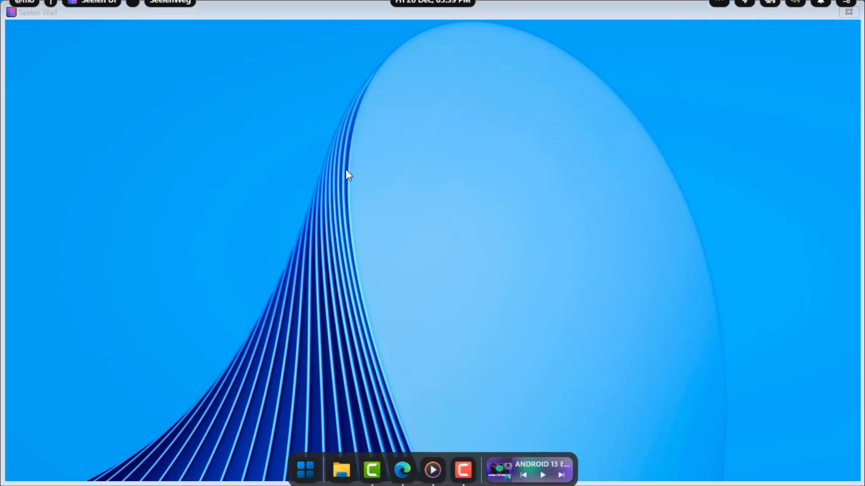
Switch to File Explorer and open a file in the Downloads folder
{"action": "key", "text": "super+e"}
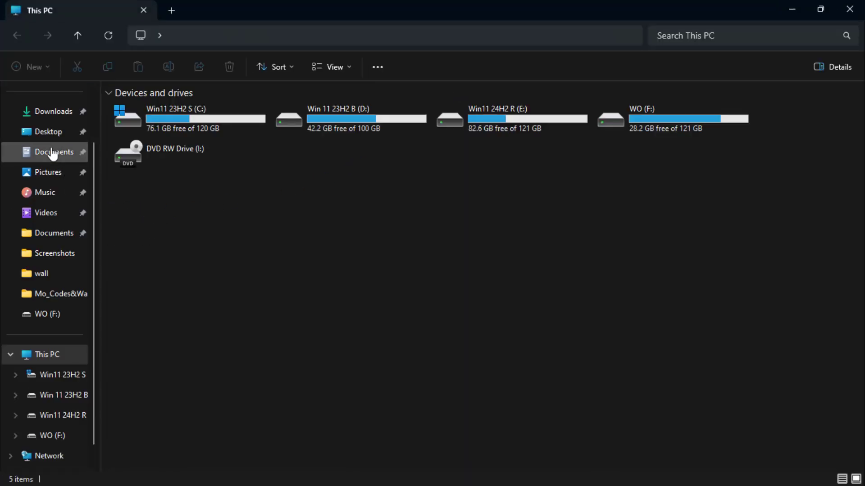
{"action": "left_click", "coordinate": [52, 111]}
{"action": "left_click", "coordinate": [142, 252]}
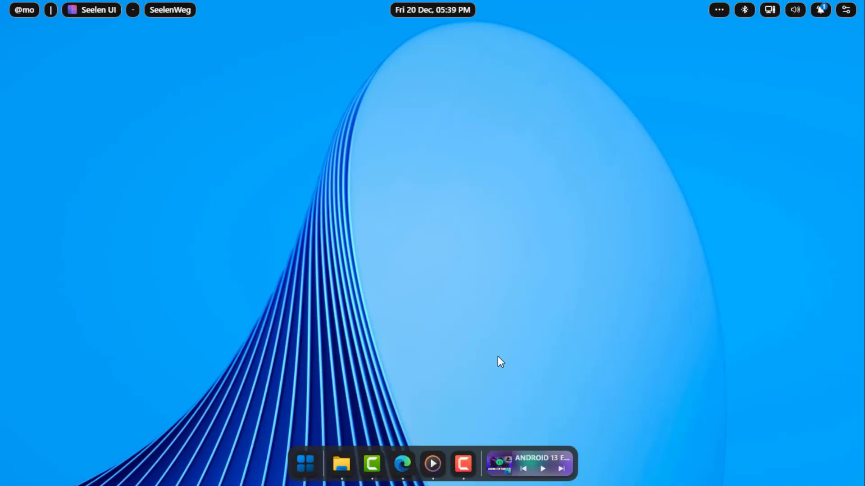
Try the Start menu from the dock and check how the dock auto-hides over a maximized File Explorer window, closing that window
{"action": "left_click", "coordinate": [308, 466]}
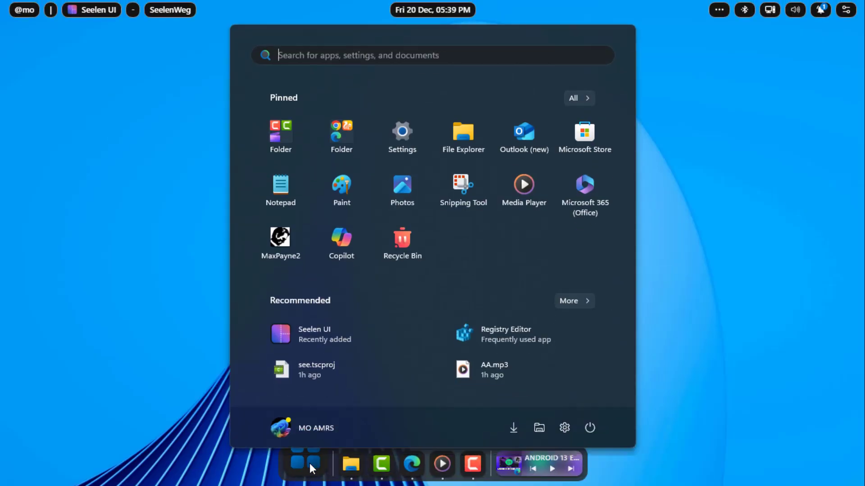
{"action": "left_click", "coordinate": [309, 463]}
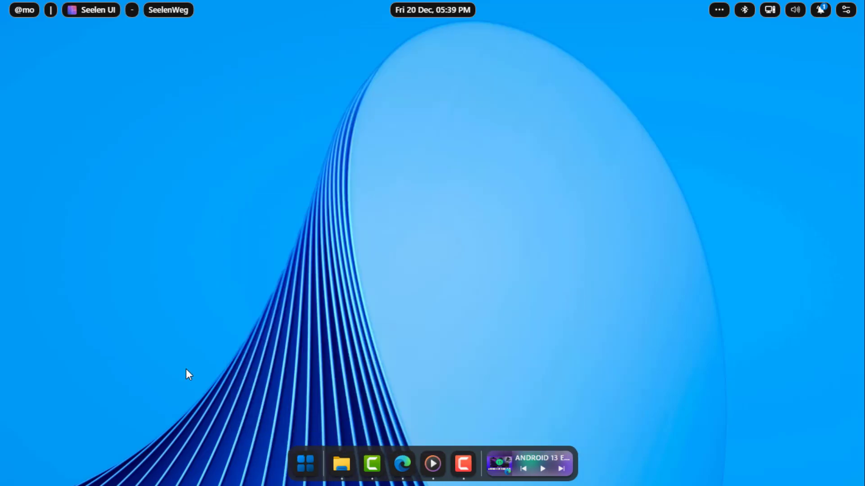
{"action": "left_click", "coordinate": [331, 464]}
{"action": "key", "text": "super+e"}
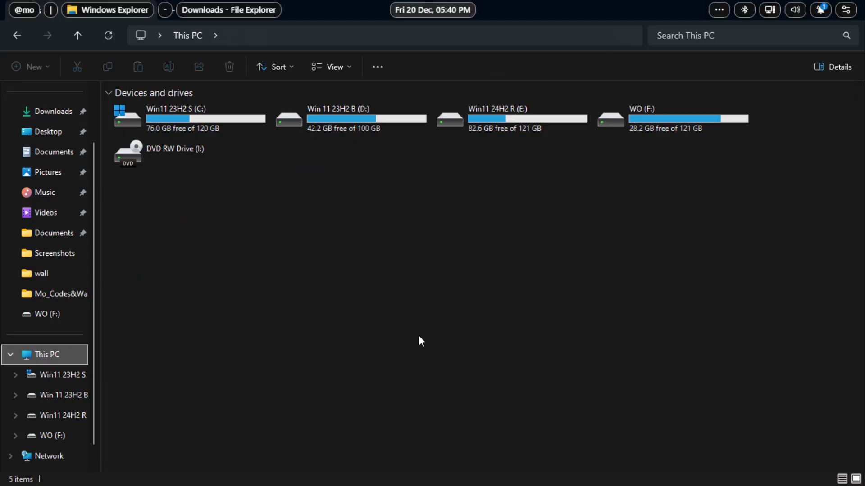
{"action": "left_click", "coordinate": [445, 343]}
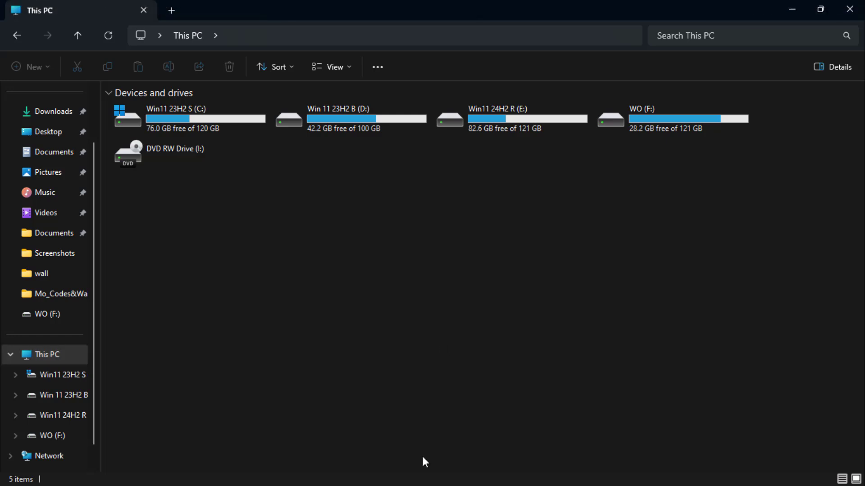
{"action": "mouse_move", "coordinate": [425, 482]}
{"action": "left_click", "coordinate": [849, 9]}
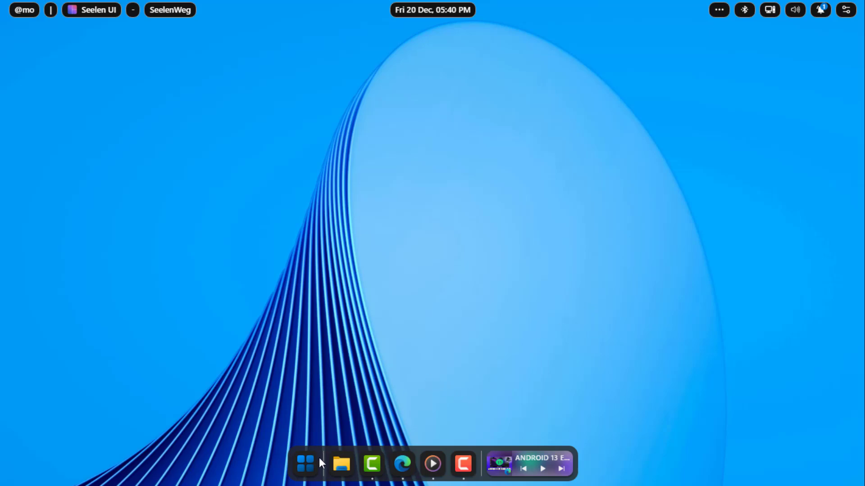
Try the dock's Start menu and Media Player items, closing the menu and minimizing the player
{"action": "left_click", "coordinate": [306, 463]}
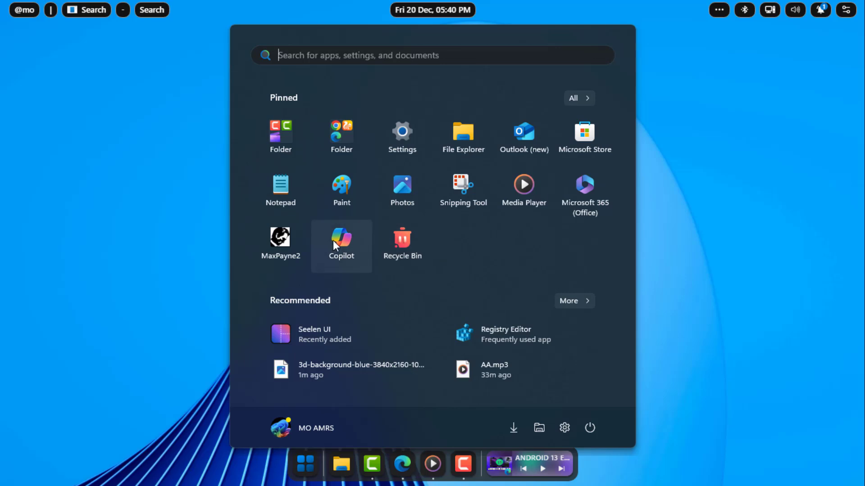
{"action": "left_click_drag", "start_coordinate": [333, 243], "coordinate": [448, 480]}
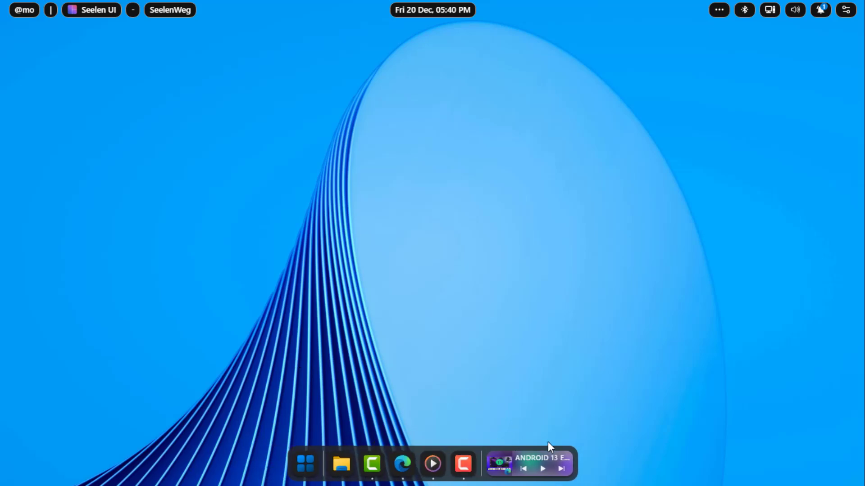
{"action": "left_click", "coordinate": [441, 468]}
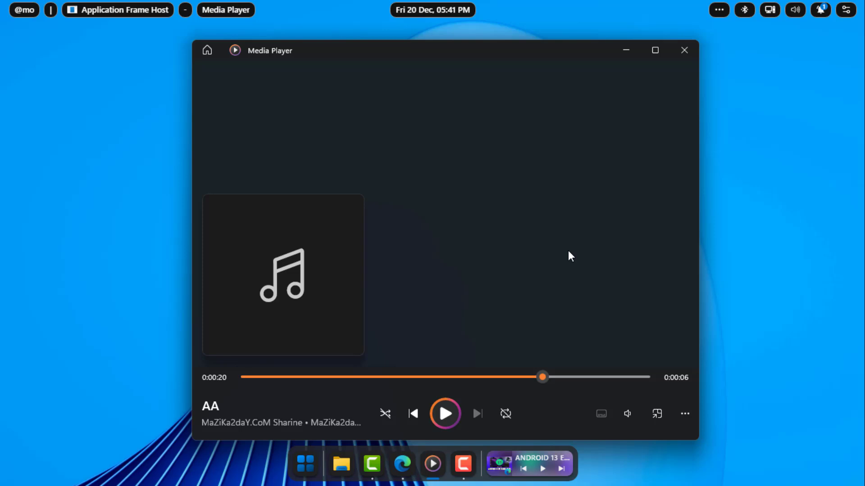
{"action": "left_click", "coordinate": [626, 50]}
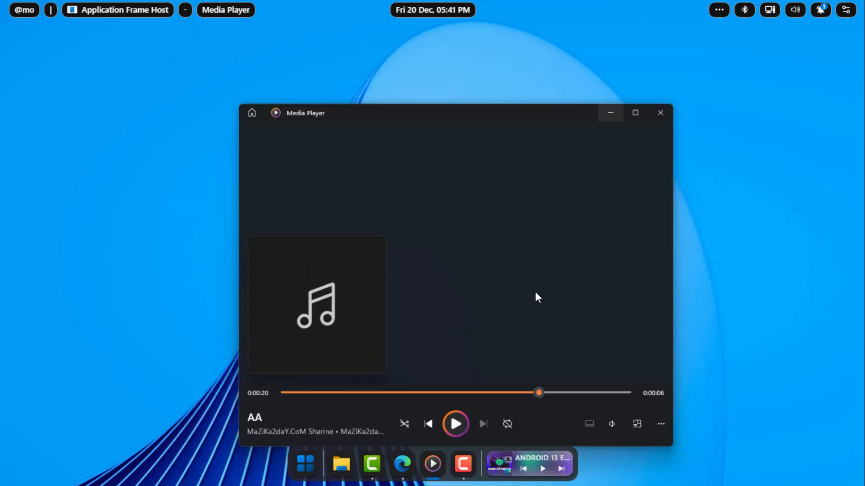
Pin Media Player to the center of the dock
{"action": "right_click", "coordinate": [431, 461]}
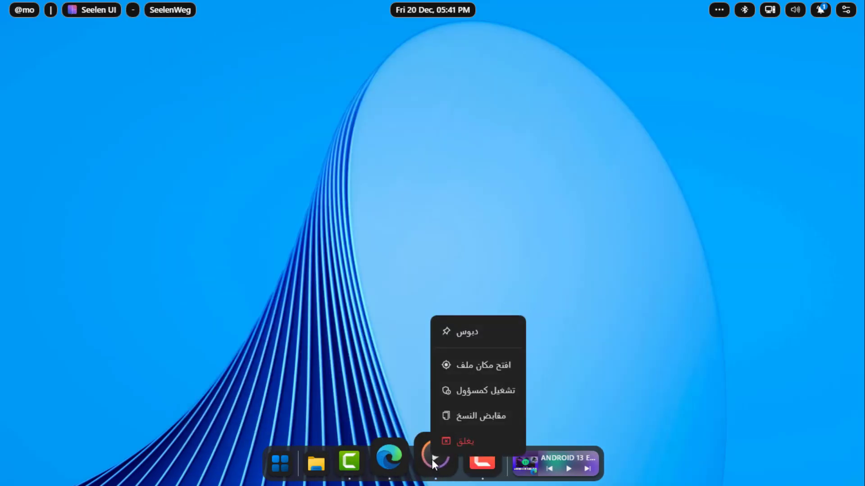
{"action": "mouse_move", "coordinate": [490, 336]}
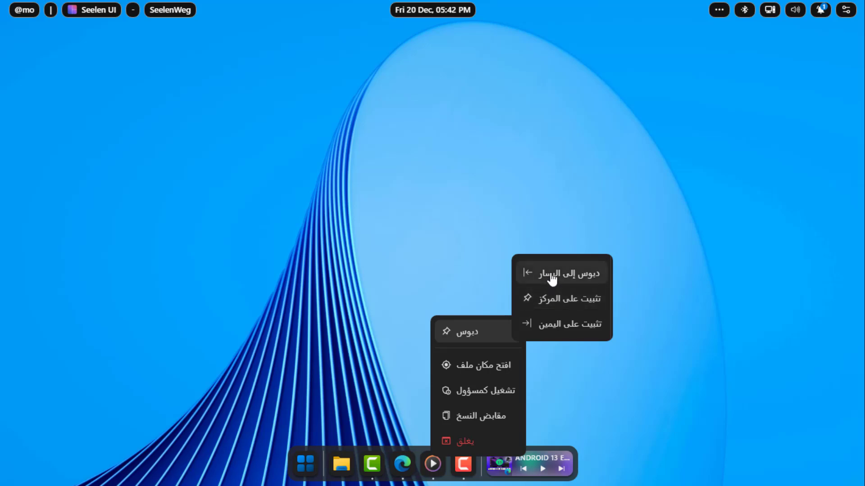
{"action": "left_click", "coordinate": [564, 303]}
Test the pinned Media Player item by restoring and closing the player, relaunching it from the dock, and minimizing it
{"action": "left_click", "coordinate": [333, 464]}
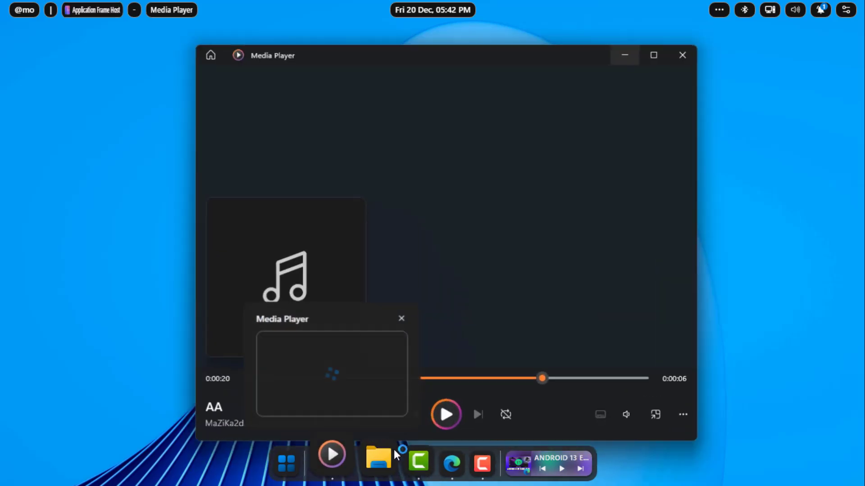
{"action": "left_click", "coordinate": [682, 55]}
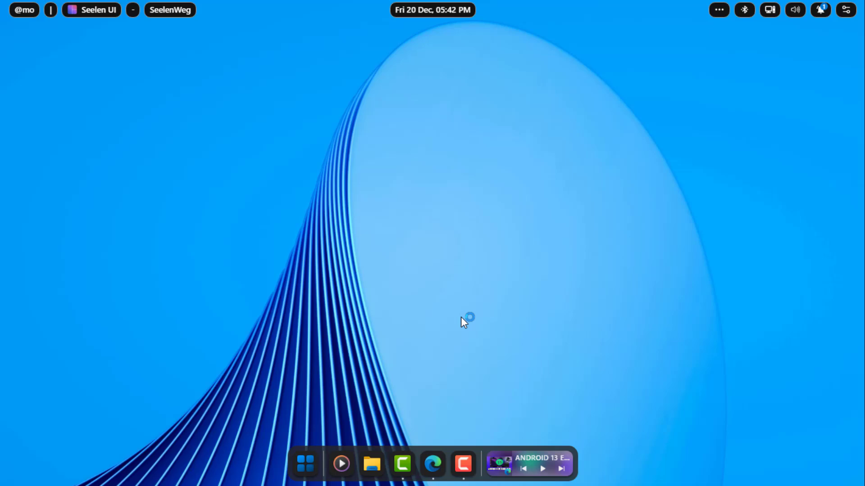
{"action": "left_click", "coordinate": [342, 463]}
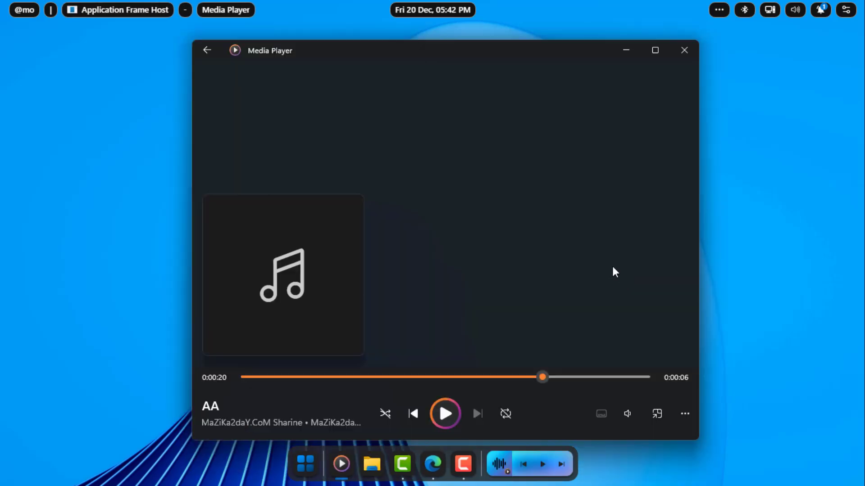
{"action": "left_click", "coordinate": [624, 50]}
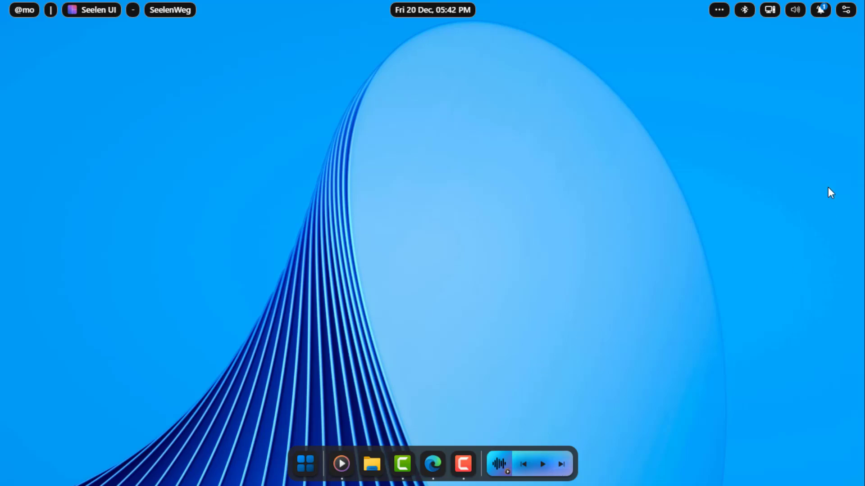
Examine the toolbar's volume, quick settings, network, system tray and date items, dismissing each flyout
{"action": "left_click", "coordinate": [794, 12]}
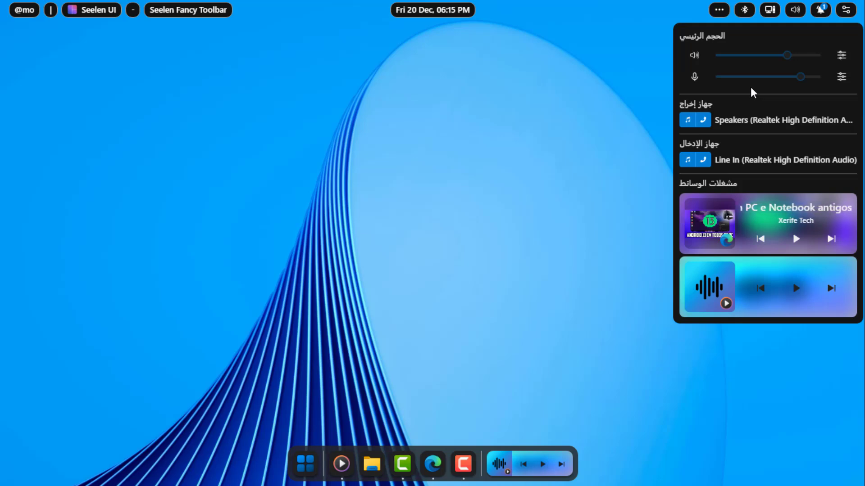
{"action": "left_click", "coordinate": [626, 111]}
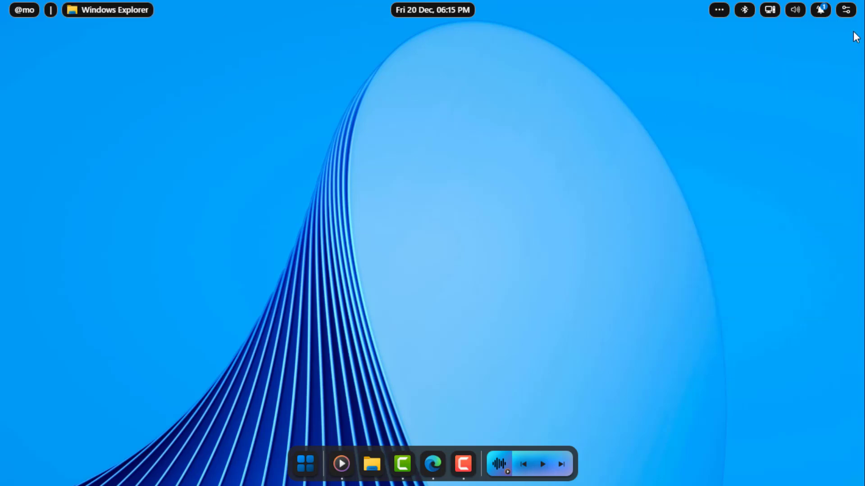
{"action": "left_click", "coordinate": [845, 11]}
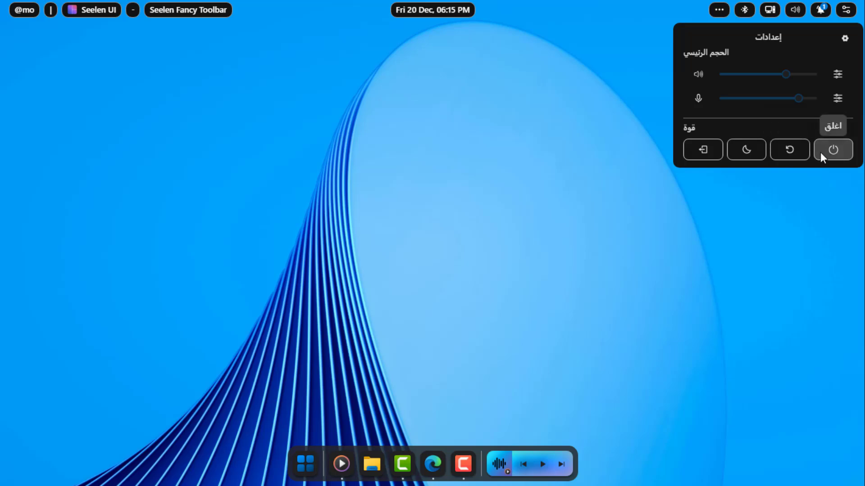
{"action": "left_click", "coordinate": [771, 11]}
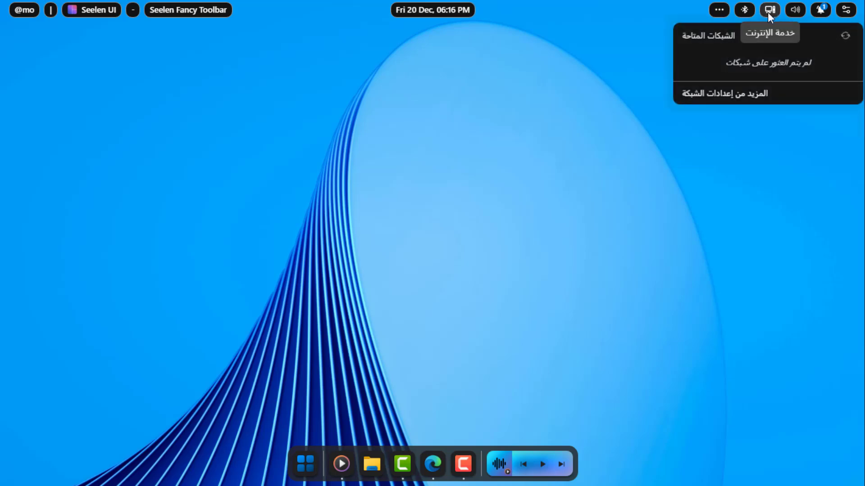
{"action": "left_click", "coordinate": [697, 80]}
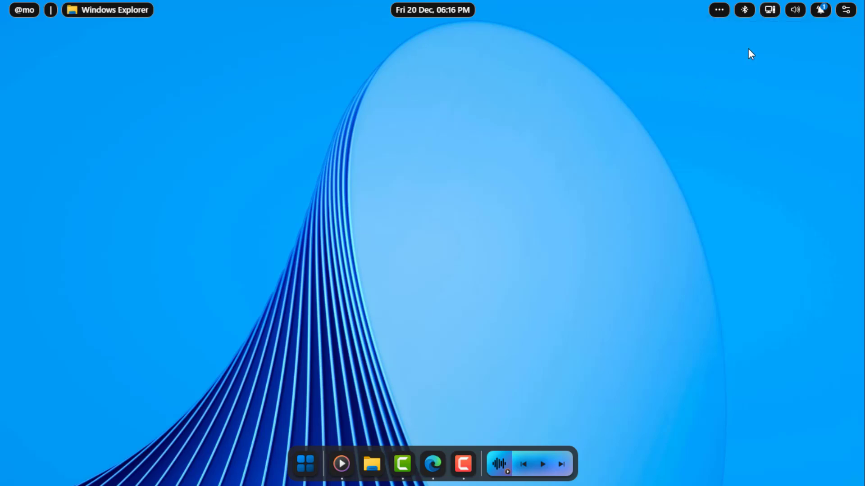
{"action": "left_click", "coordinate": [720, 12]}
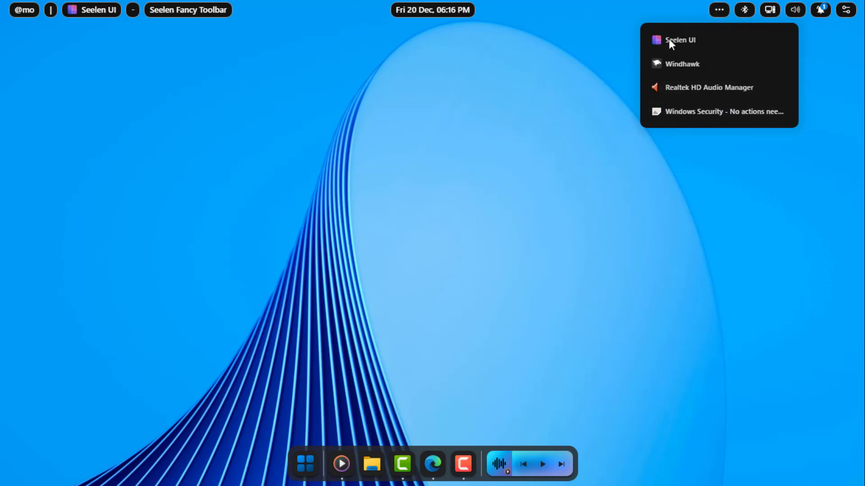
{"action": "left_click", "coordinate": [579, 152]}
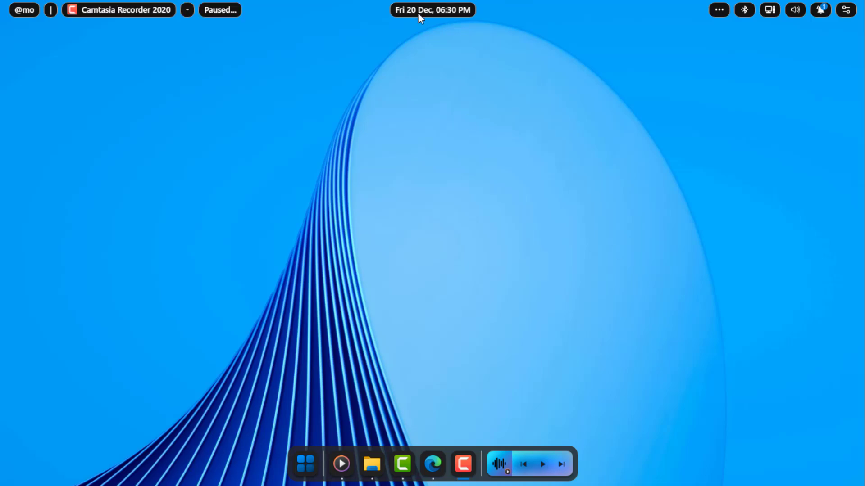
{"action": "left_click", "coordinate": [417, 10]}
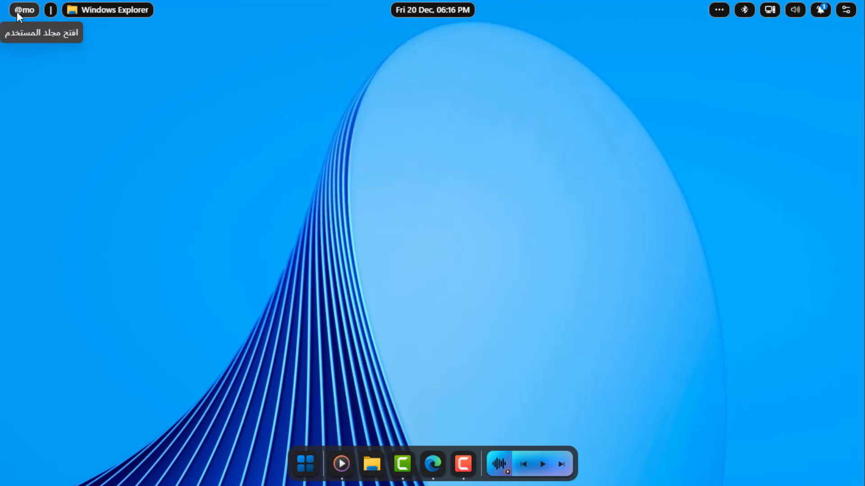
Try opening the user folder from the toolbar, close its window, and dismiss the toolbar module's context menu
{"action": "left_click", "coordinate": [17, 12]}
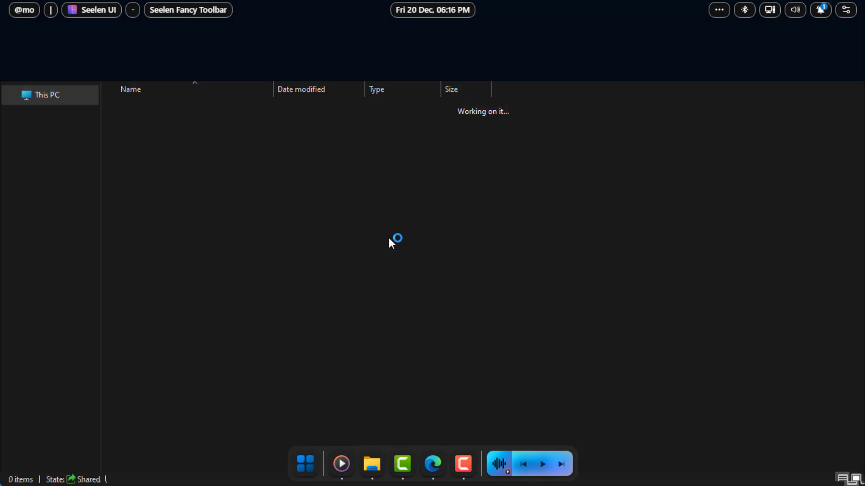
{"action": "left_click_drag", "start_coordinate": [213, 383], "coordinate": [125, 121]}
{"action": "left_click", "coordinate": [803, 131]}
{"action": "left_click", "coordinate": [849, 10]}
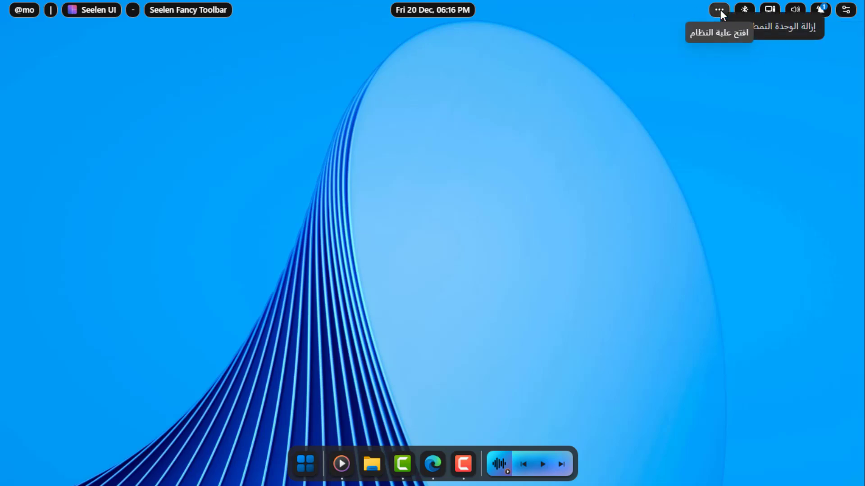
{"action": "left_click", "coordinate": [561, 118]}
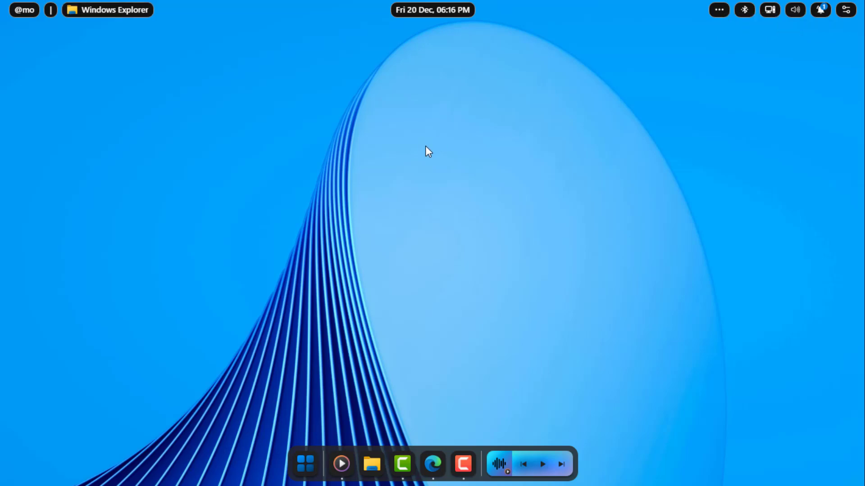
Examine the toolbar's list of modules to add and the dock's context menu options, dismissing both without choosing anything
{"action": "right_click", "coordinate": [550, 15]}
{"action": "mouse_move", "coordinate": [621, 33]}
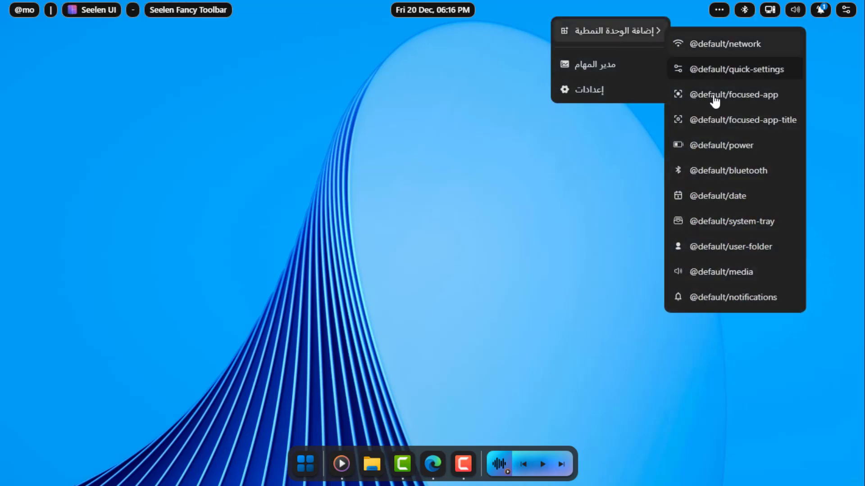
{"action": "left_click", "coordinate": [733, 314]}
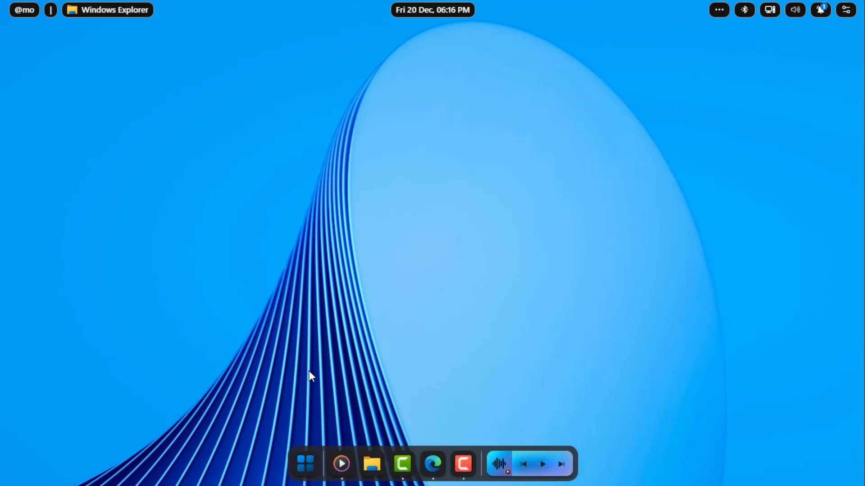
{"action": "right_click", "coordinate": [475, 449]}
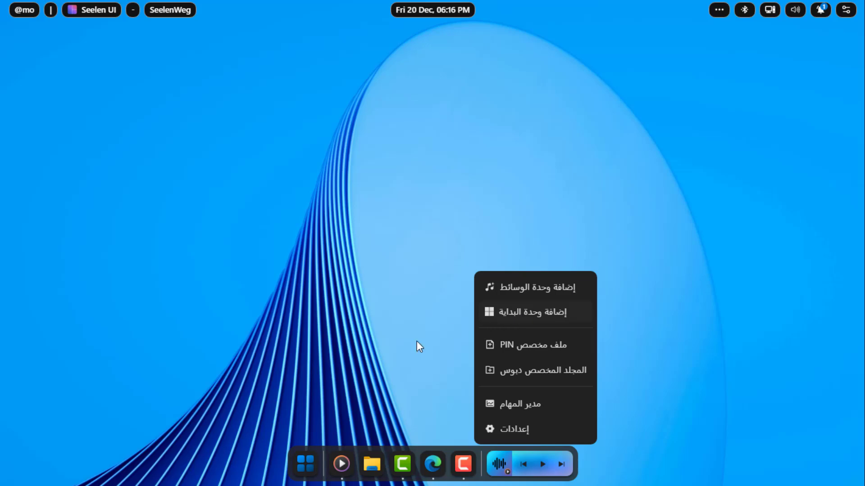
{"action": "left_click", "coordinate": [401, 287]}
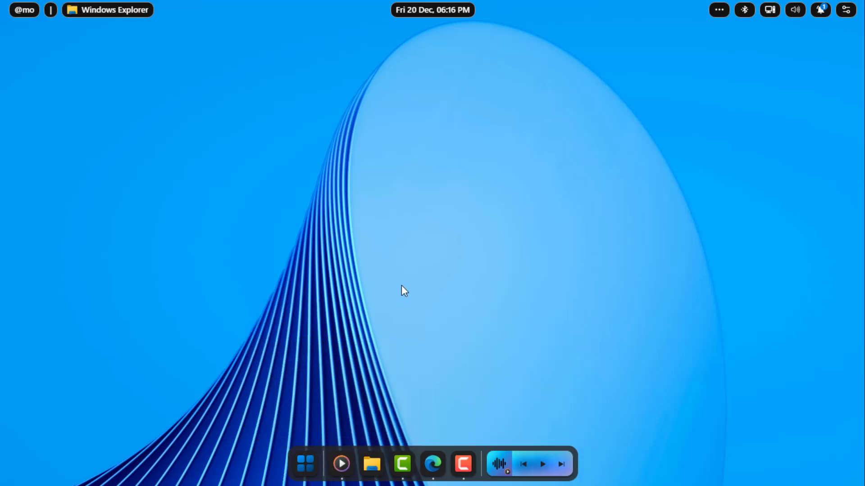